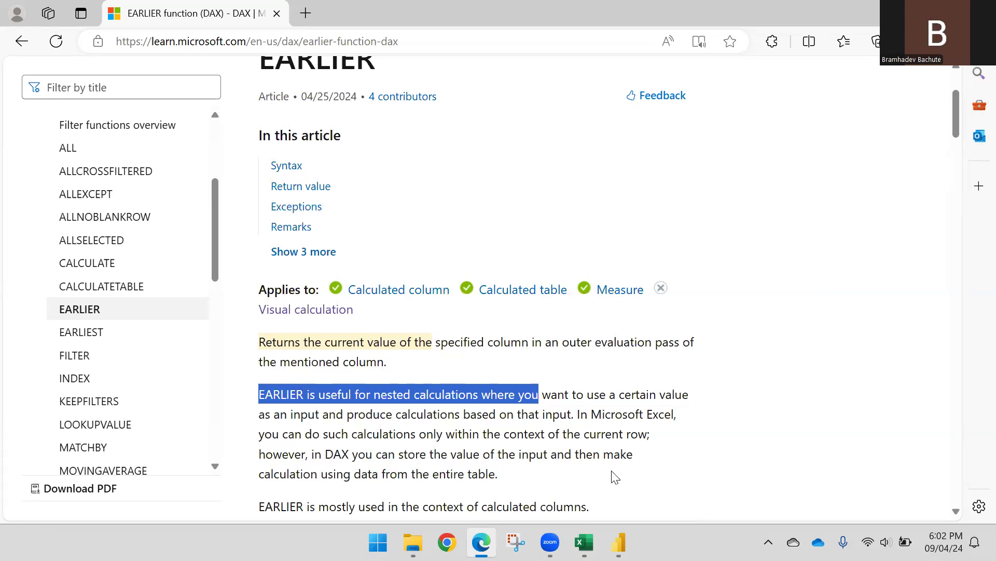
- Switch to the Earlier Demo workbook in Excel and go to the Year header in the salary data
{"action": "left_click", "coordinate": [584, 542]}
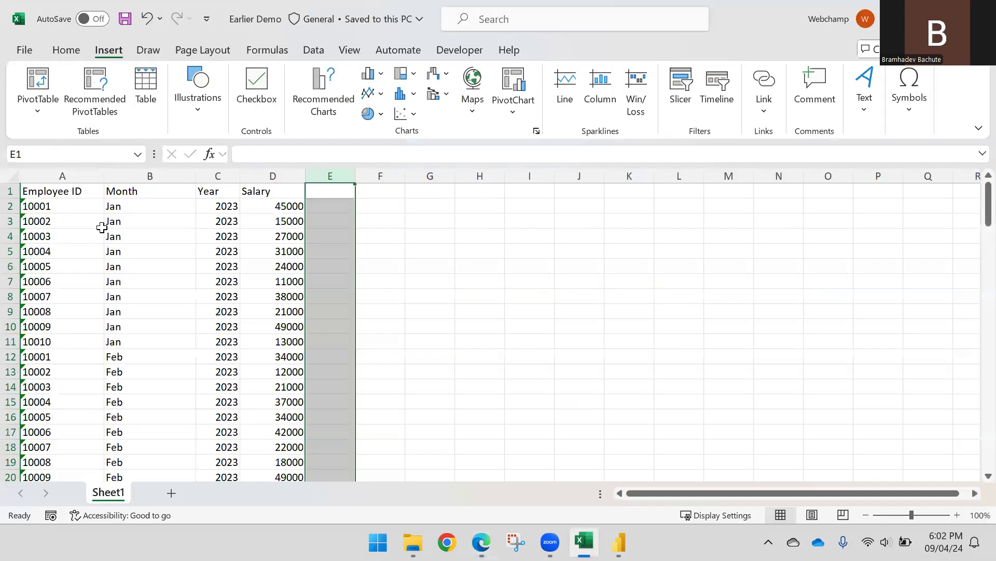
{"action": "left_click", "coordinate": [130, 206]}
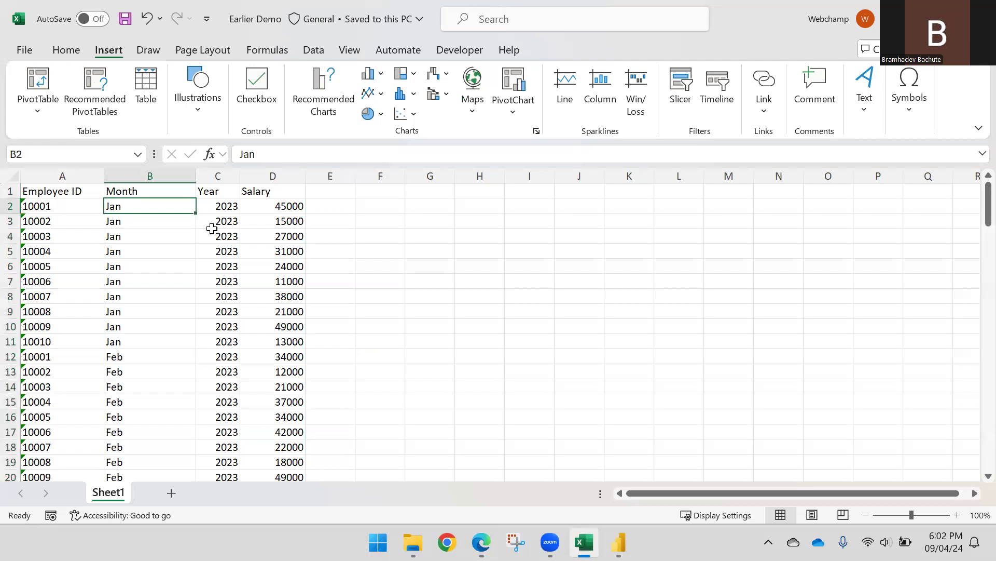
{"action": "left_click", "coordinate": [221, 188]}
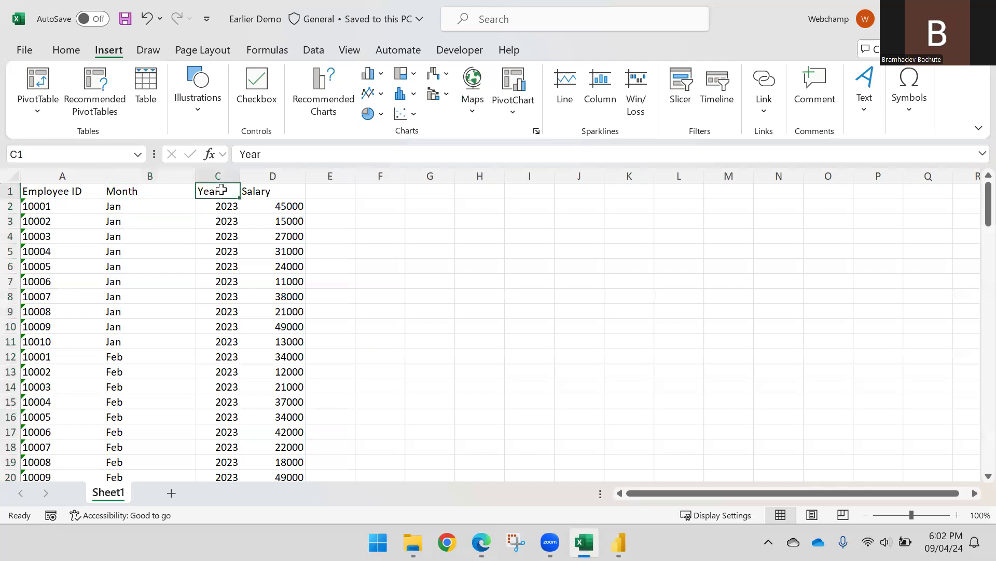
- Temporarily filter the header row to check which values the Year column contains, and remove the filter again
{"action": "key", "text": "shift+space"}
{"action": "key", "text": "alt+d"}
{"action": "key", "text": "f"}
{"action": "key", "text": "f"}
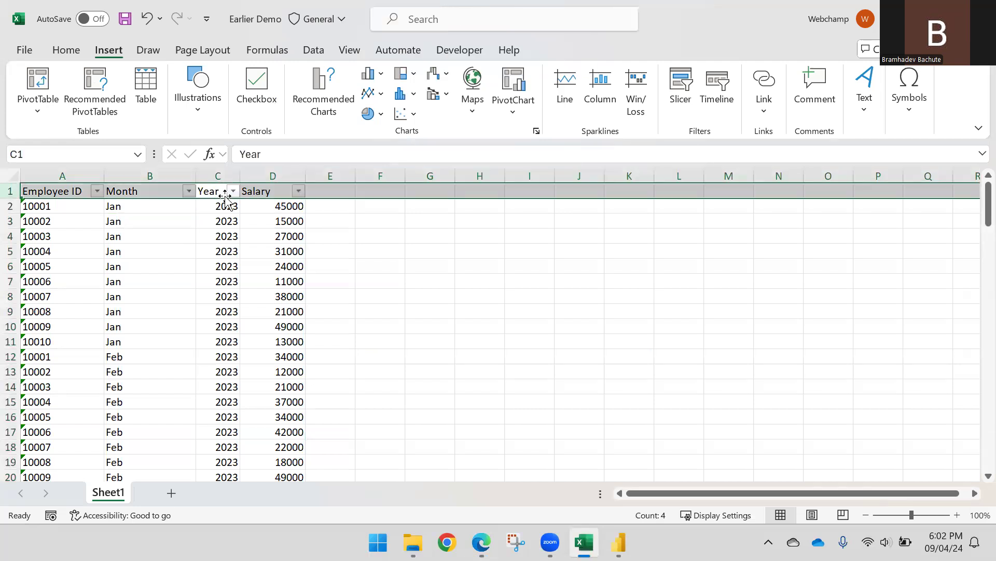
{"action": "left_click", "coordinate": [230, 195]}
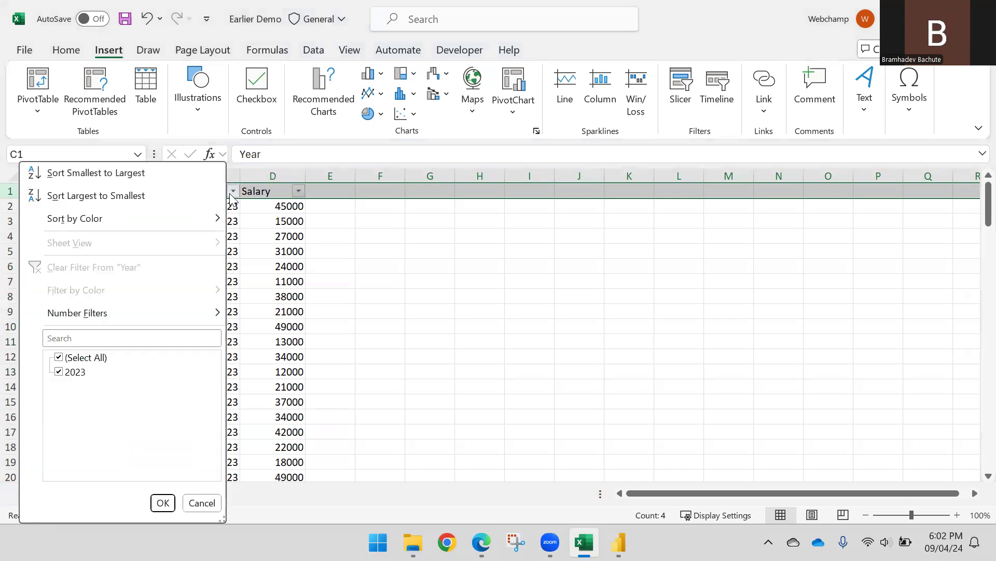
{"action": "left_click", "coordinate": [231, 194]}
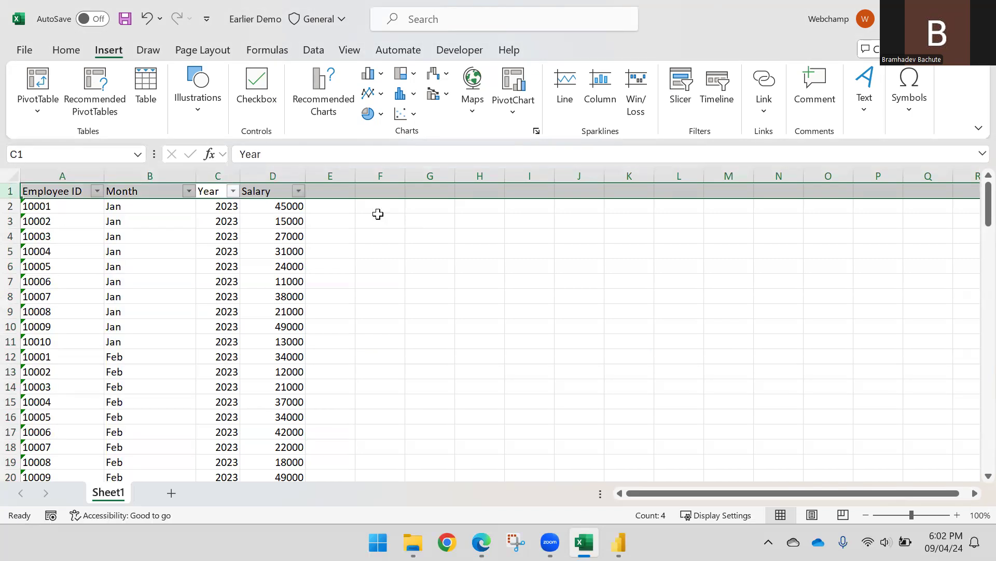
{"action": "left_click", "coordinate": [326, 192]}
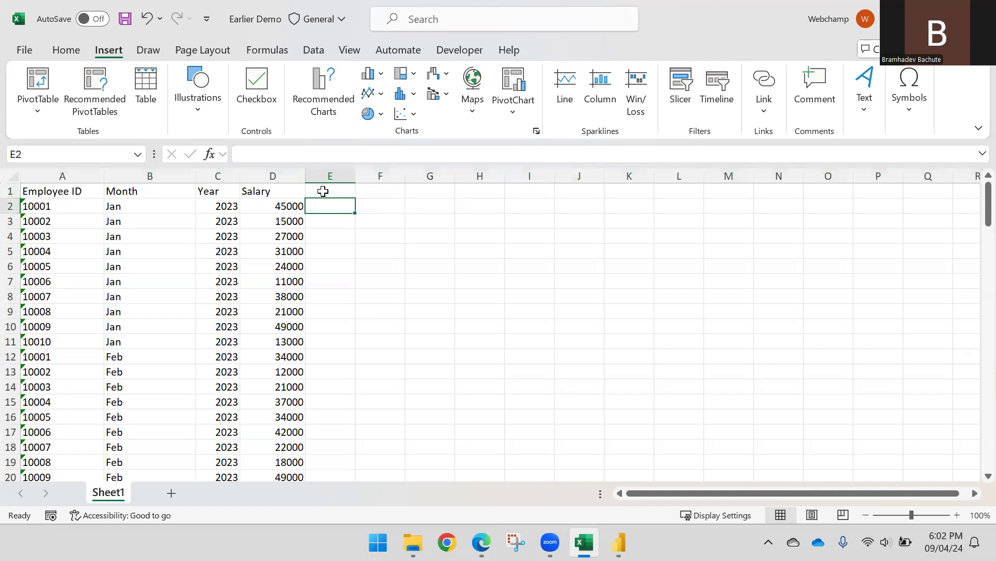
- Enter the header "Total Salay FY23" in cell E1 and widen column E to fit it
{"action": "left_click", "coordinate": [54, 208]}
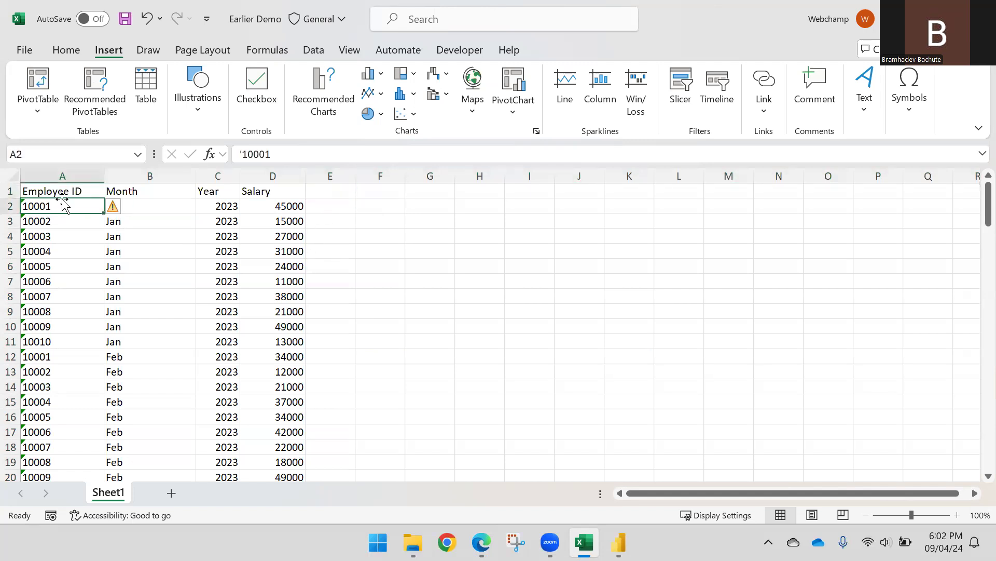
{"action": "left_click", "coordinate": [62, 193]}
{"action": "left_click", "coordinate": [52, 208]}
{"action": "left_click", "coordinate": [329, 189]}
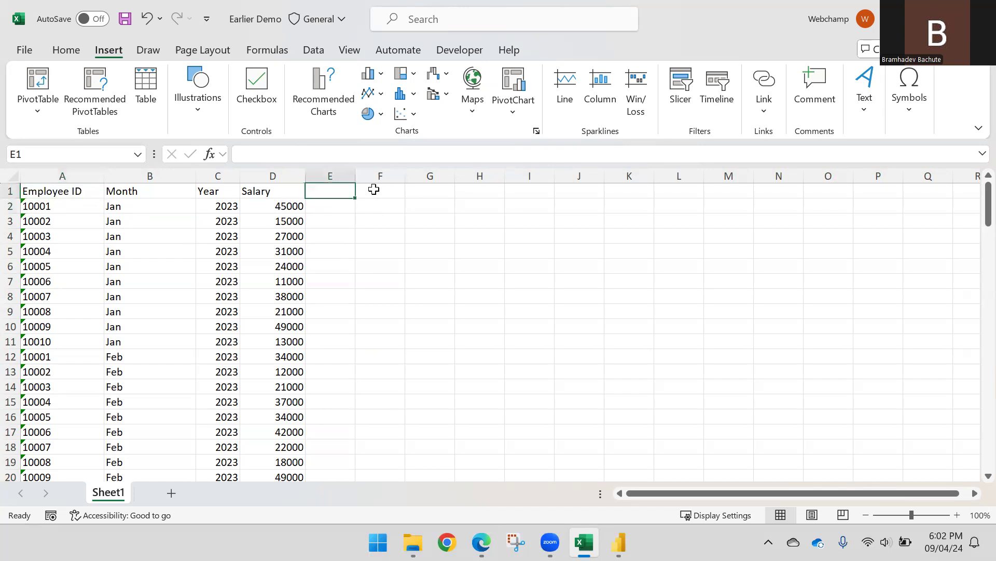
{"action": "type", "text": "Total "}
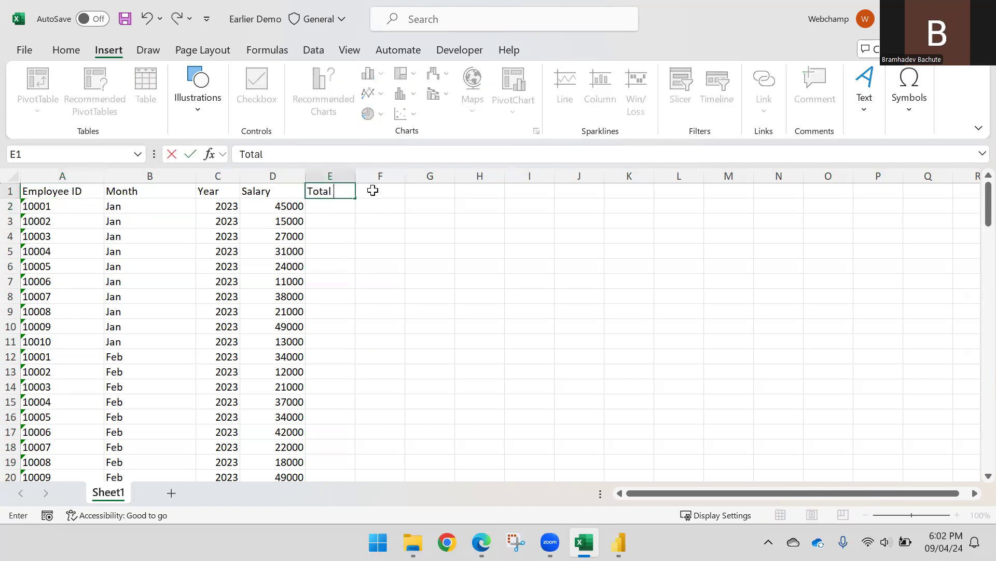
{"action": "type", "text": "Salay FY23"}
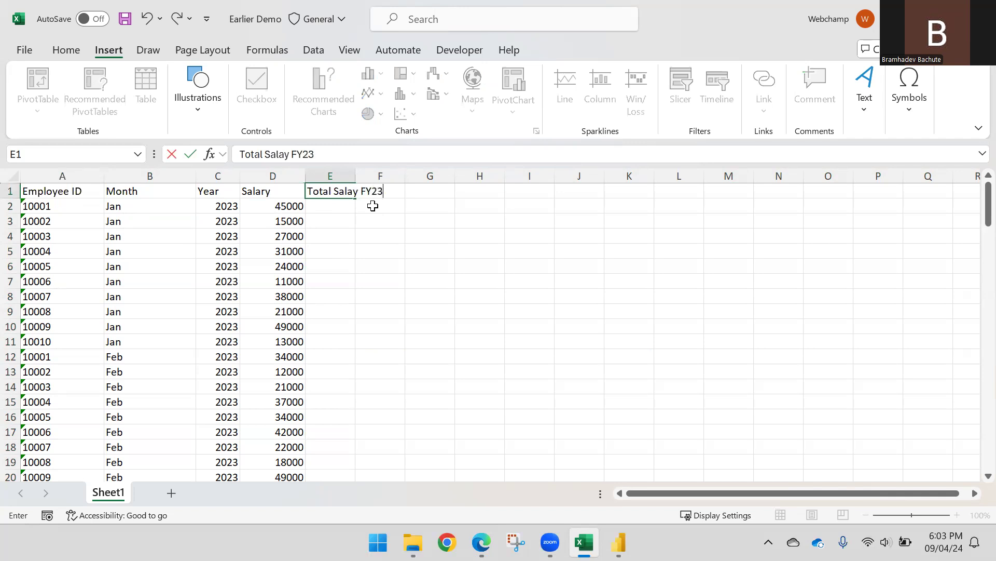
{"action": "key", "text": "Return"}
{"action": "left_click_drag", "start_coordinate": [355, 177], "coordinate": [398, 180]}
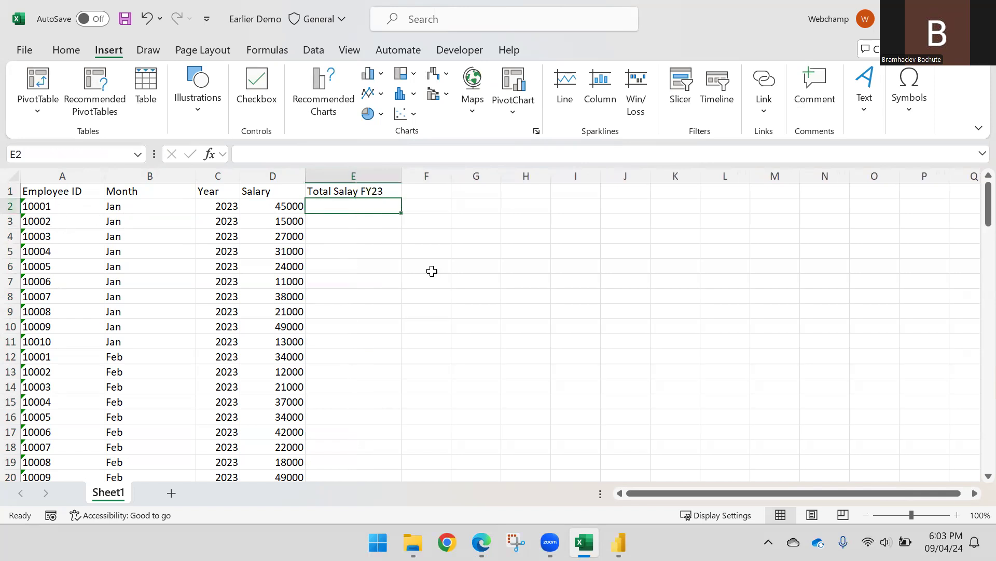
- Start a SUMIF formula in cell E2 with the employee IDs in A2:A121 as its range
{"action": "type", "text": "="}
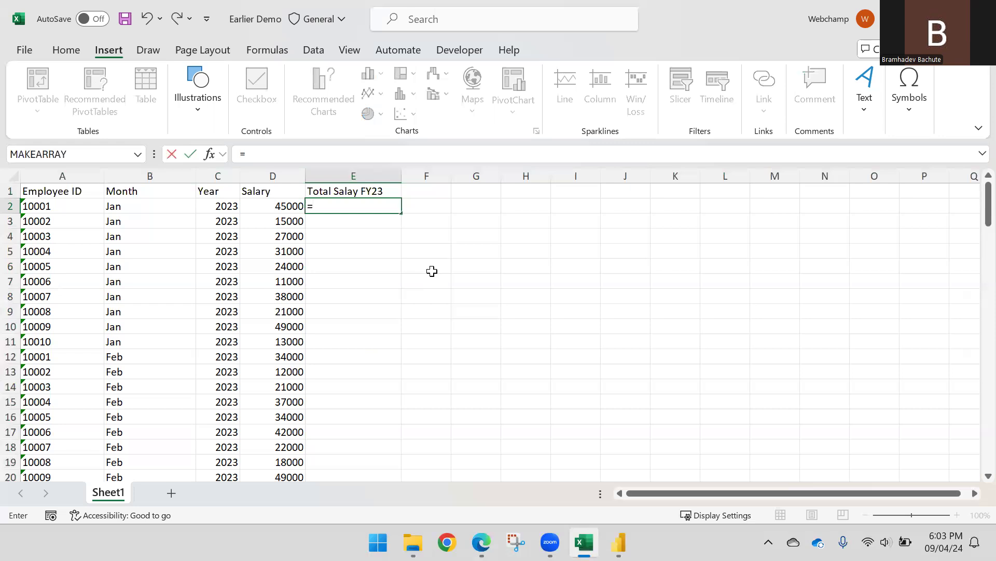
{"action": "type", "text": "SUM"}
{"action": "key", "text": "Down"}
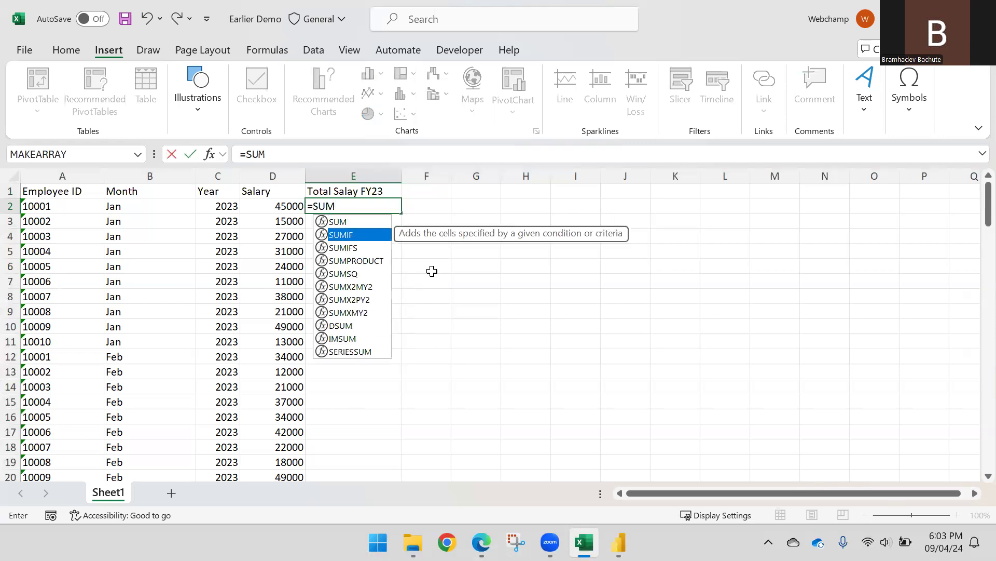
{"action": "key", "text": "Tab"}
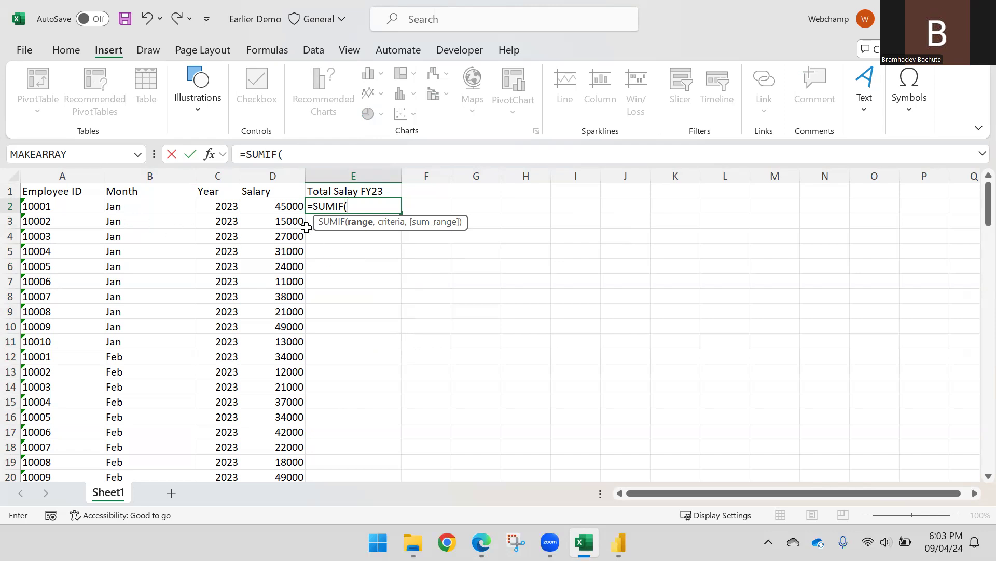
{"action": "left_click", "coordinate": [58, 208]}
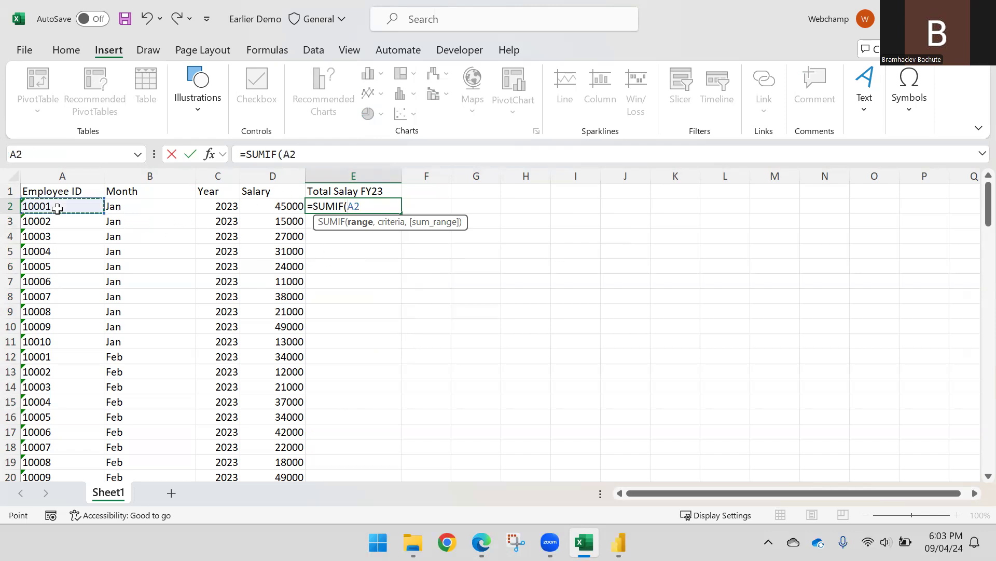
{"action": "key", "text": "ctrl+shift+Down"}
{"action": "type", "text": ","}
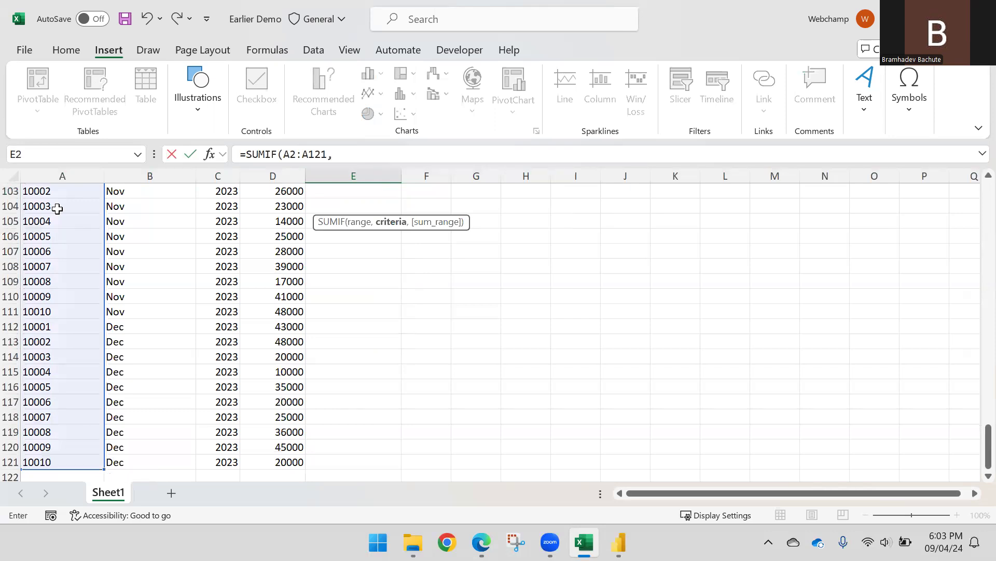
- Make the SUMIF range reference absolute as $A$2:$A$121
{"action": "left_click", "coordinate": [289, 154]}
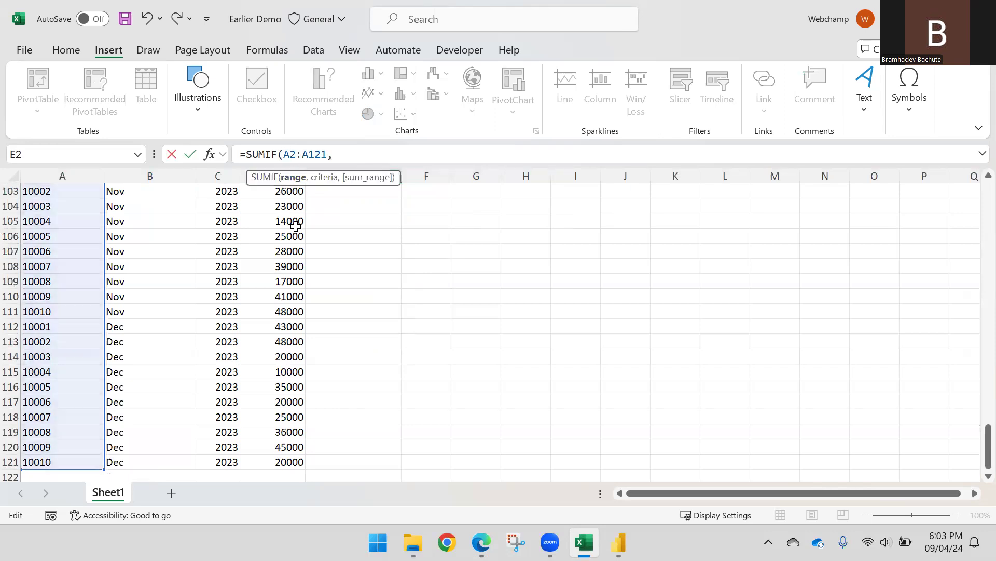
{"action": "key", "text": "F4"}
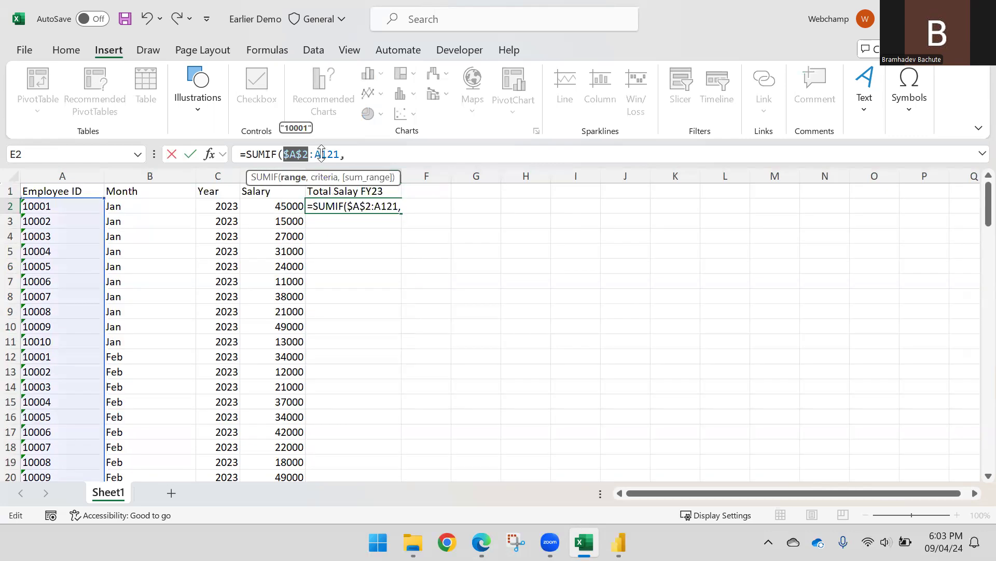
{"action": "key", "text": "End"}
{"action": "double_click", "coordinate": [321, 154]}
{"action": "key", "text": "F4"}
{"action": "key", "text": "End"}
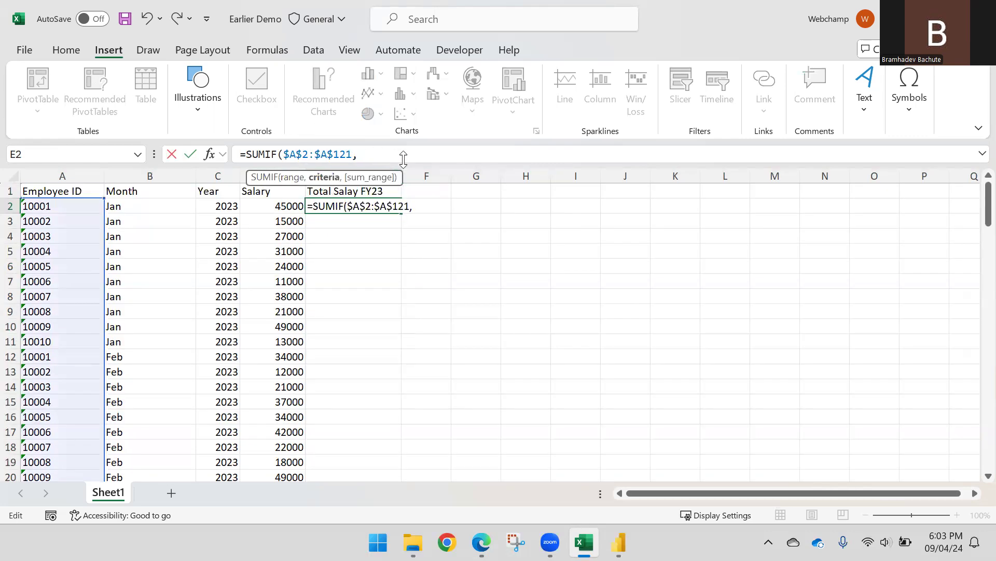
- Set the SUMIF criteria to the row's employee ID, with the column locked as $A2
{"action": "type", "text": "A2"}
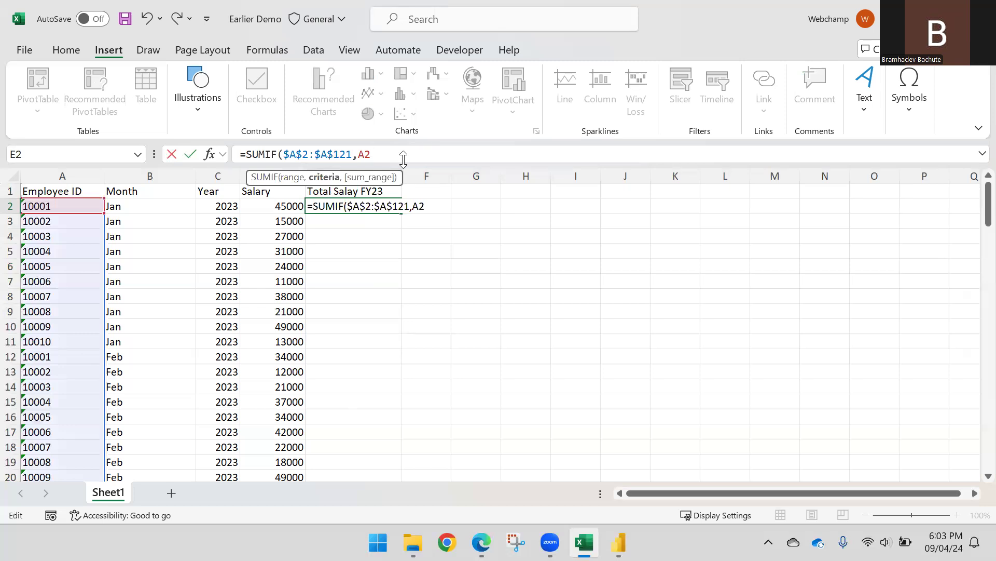
{"action": "left_click", "coordinate": [358, 154]}
{"action": "type", "text": "$"}
{"action": "left_click", "coordinate": [384, 152]}
{"action": "type", "text": ","}
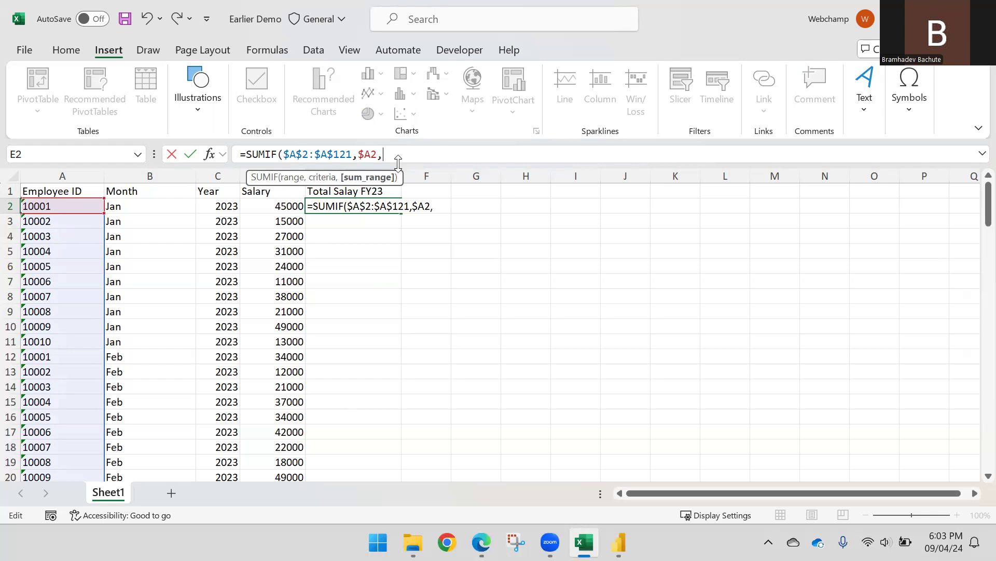
- Add the salaries as the absolute sum range $D$2:$D$121 and complete the SUMIF formula in E2
{"action": "left_click", "coordinate": [270, 199]}
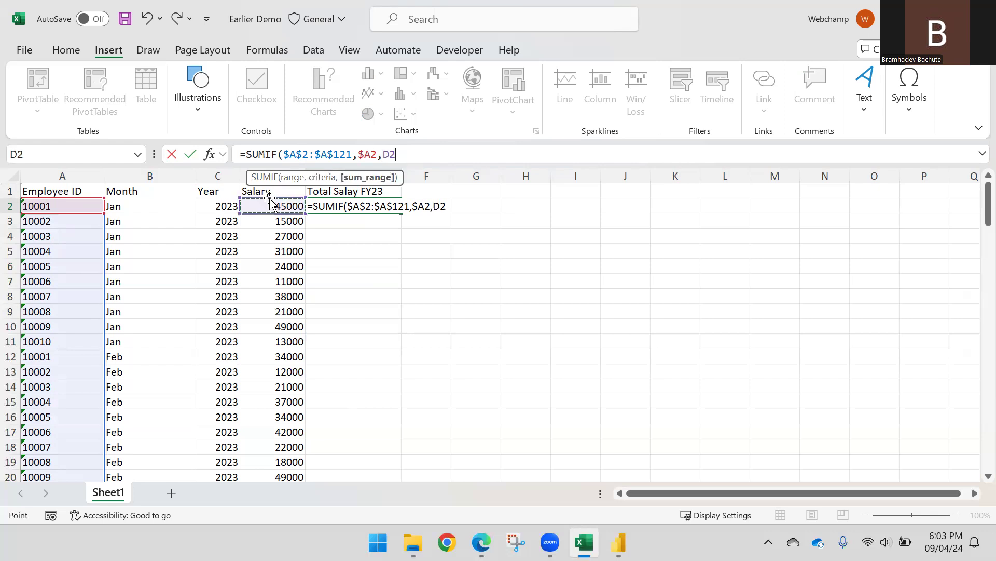
{"action": "key", "text": "ctrl+shift+Down"}
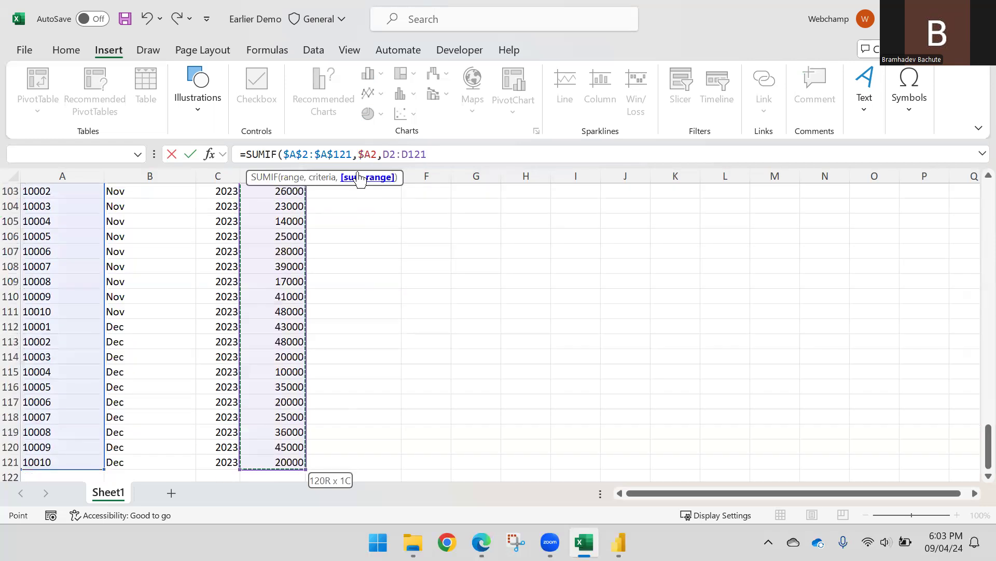
{"action": "type", "text": ")"}
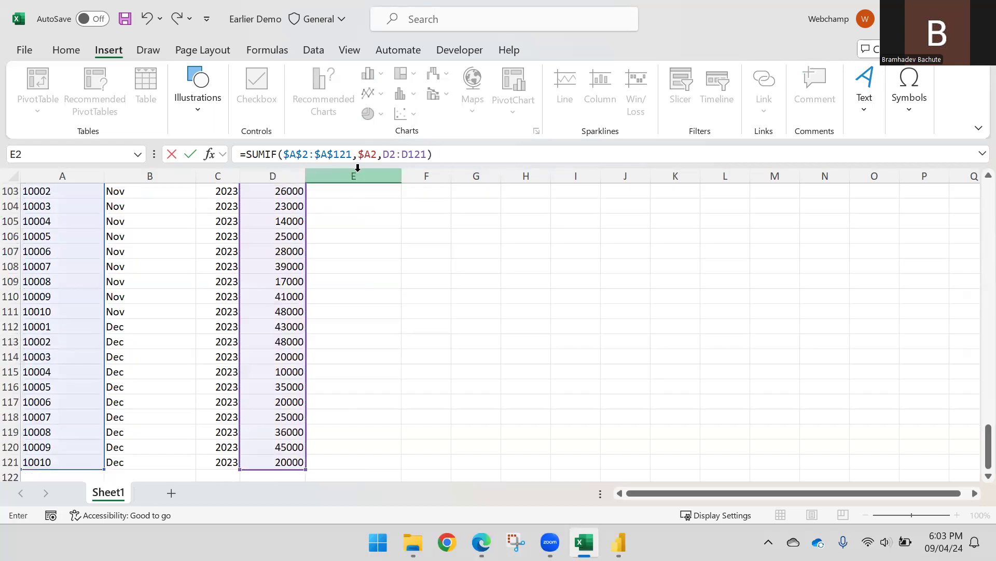
{"action": "left_click", "coordinate": [393, 154]}
{"action": "type", "text": "$"}
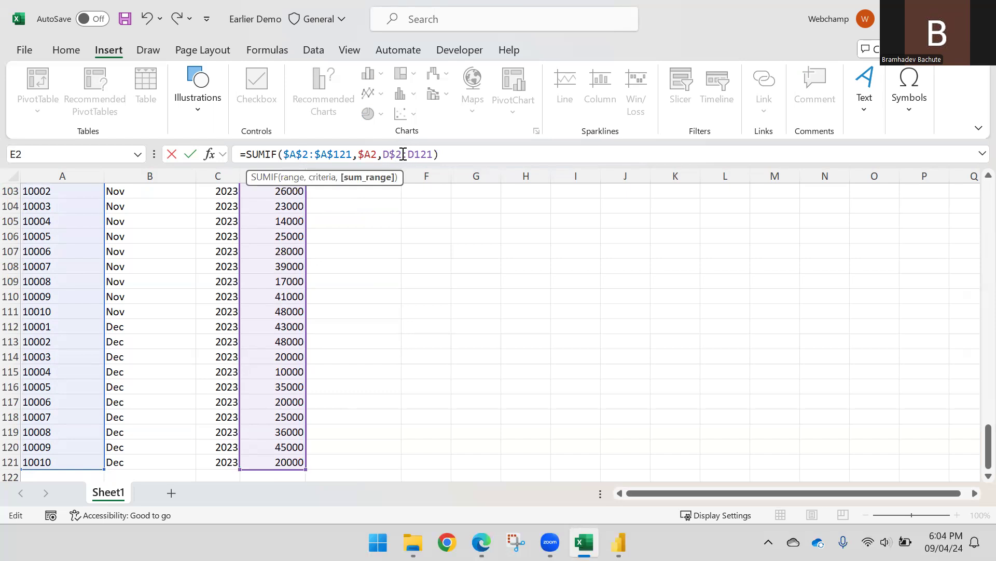
{"action": "key", "text": "F4"}
{"action": "key", "text": "F4"}
{"action": "key", "text": "F4"}
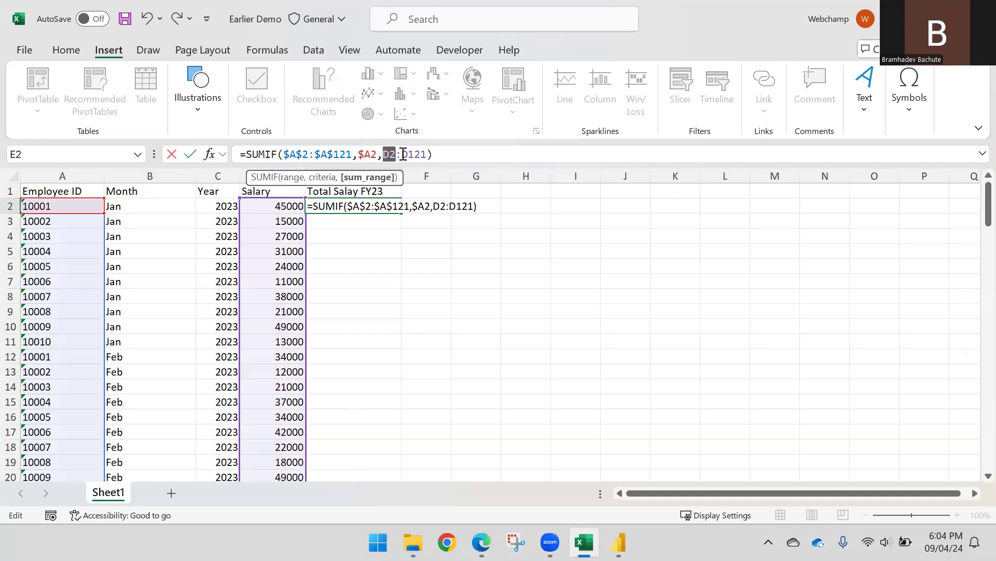
{"action": "left_click", "coordinate": [424, 154]}
{"action": "key", "text": "F4"}
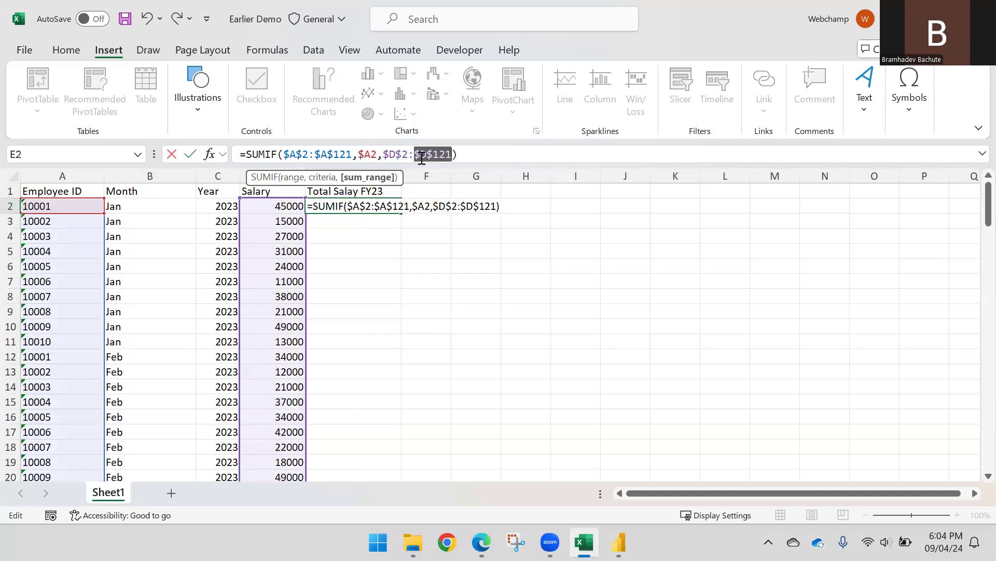
{"action": "key", "text": "Return"}
- Fill the SUMIF formula from E2 down column E to the last data row, 121
{"action": "key", "text": "Up"}
{"action": "key", "text": "Left"}
{"action": "key", "text": "ctrl+Down"}
{"action": "key", "text": "Right"}
{"action": "key", "text": "ctrl+shift+Up"}
{"action": "key", "text": "ctrl+d"}
{"action": "key", "text": "ctrl+Up"}
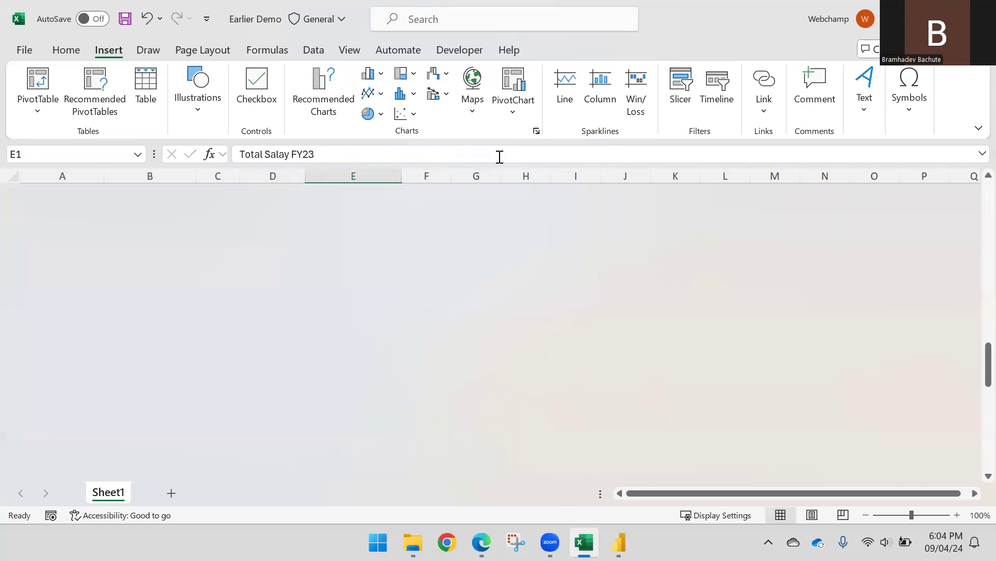
- Review the calculated salary totals in the first data rows, starting at row 2
{"action": "key", "text": "Down"}
{"action": "key", "text": "shift+space"}
{"action": "key", "text": "shift+Down"}
{"action": "key", "text": "shift+Down"}
{"action": "key", "text": "shift+Down"}
{"action": "key", "text": "shift+Down"}
{"action": "key", "text": "Up"}
{"action": "key", "text": "Down"}
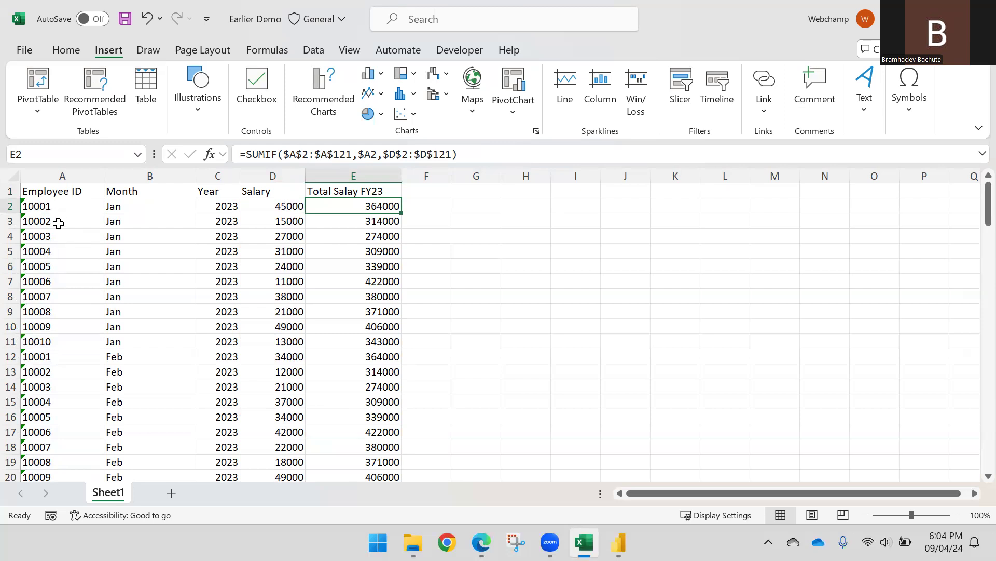
- Compare the total salary of the same employee in rows 3 and 13, and examine the total in row 2
{"action": "left_click", "coordinate": [367, 223]}
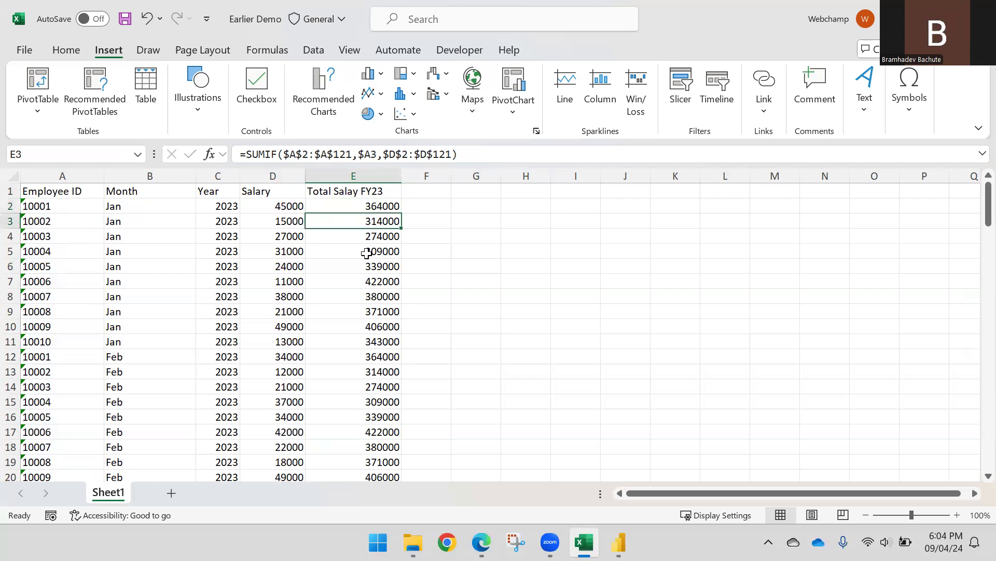
{"action": "left_click", "coordinate": [50, 373]}
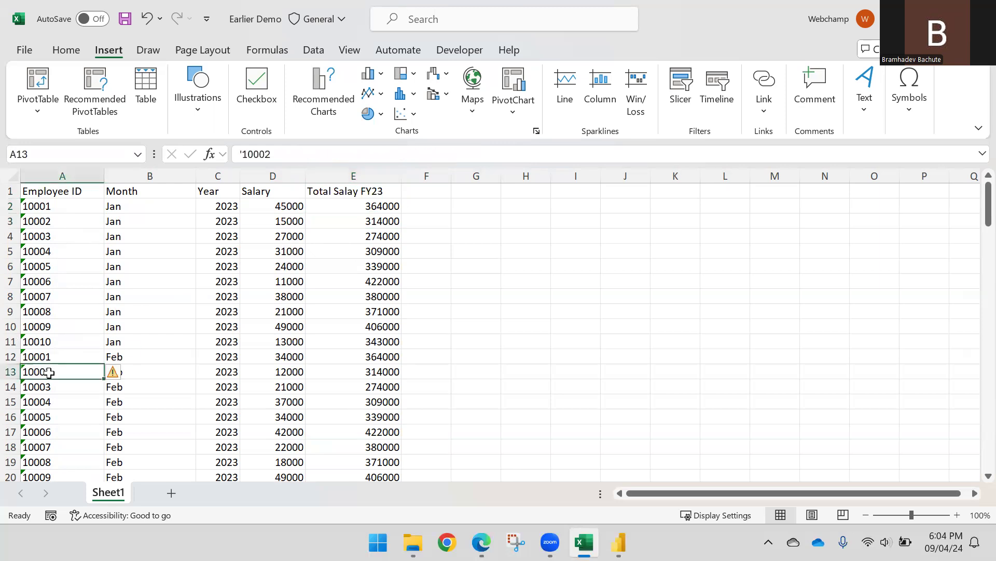
{"action": "key", "text": "shift+space"}
{"action": "left_click", "coordinate": [382, 375]}
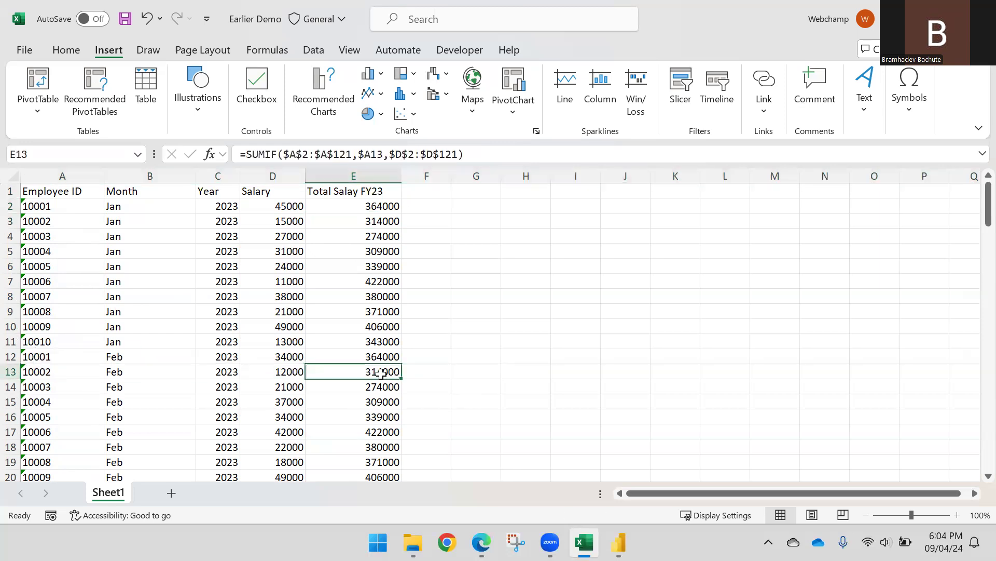
{"action": "left_click", "coordinate": [372, 222]}
{"action": "key", "text": "shift+space"}
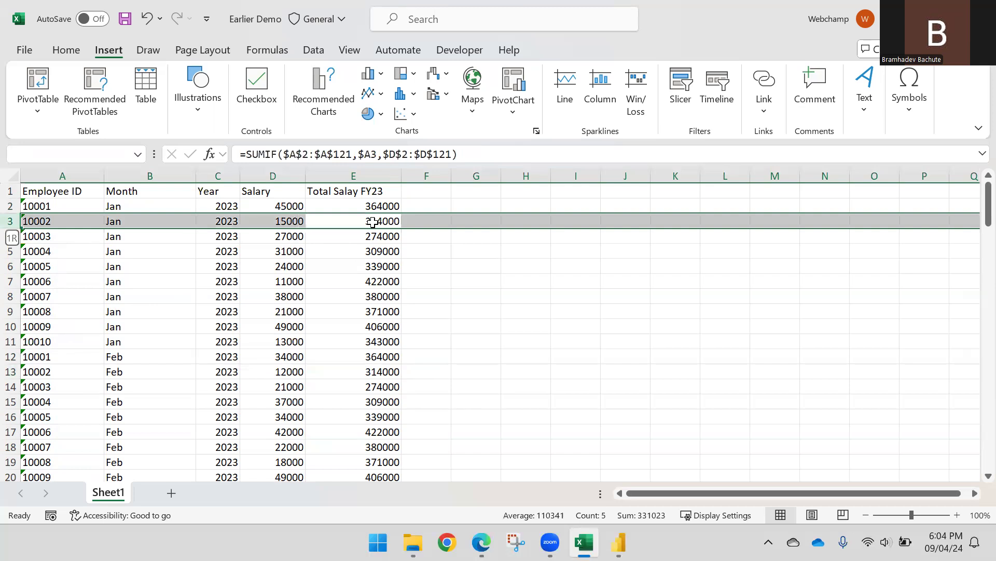
{"action": "left_click", "coordinate": [369, 206]}
{"action": "key", "text": "shift+space"}
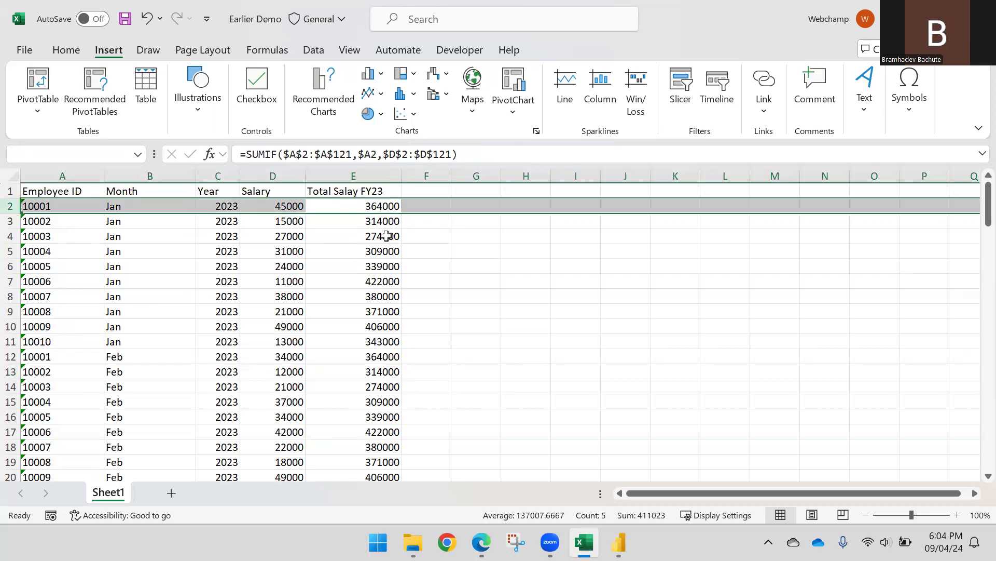
- Examine row 12 and the SUMIF formula behind its salary total in E12
{"action": "left_click", "coordinate": [370, 356]}
{"action": "key", "text": "shift+space"}
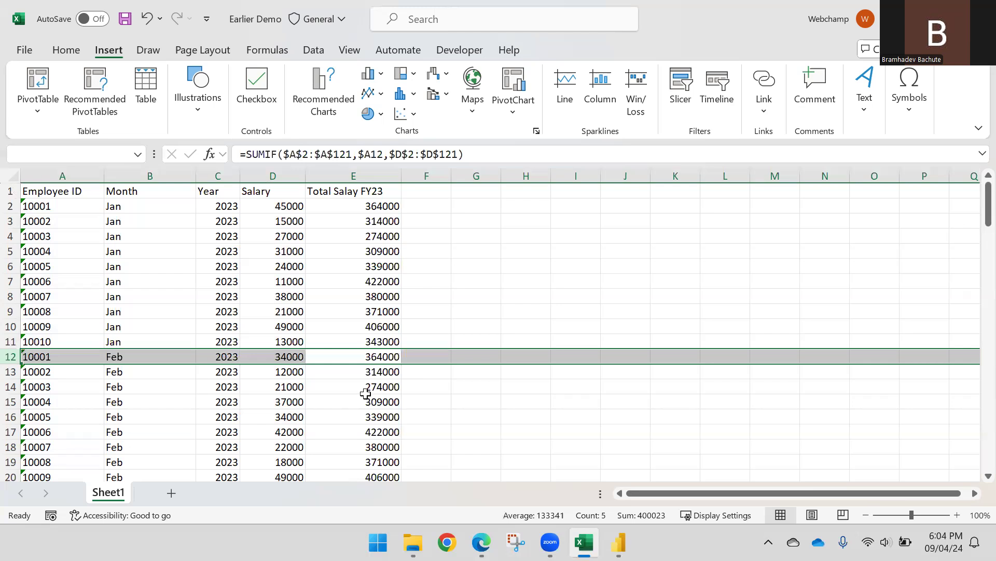
{"action": "left_click", "coordinate": [372, 356]}
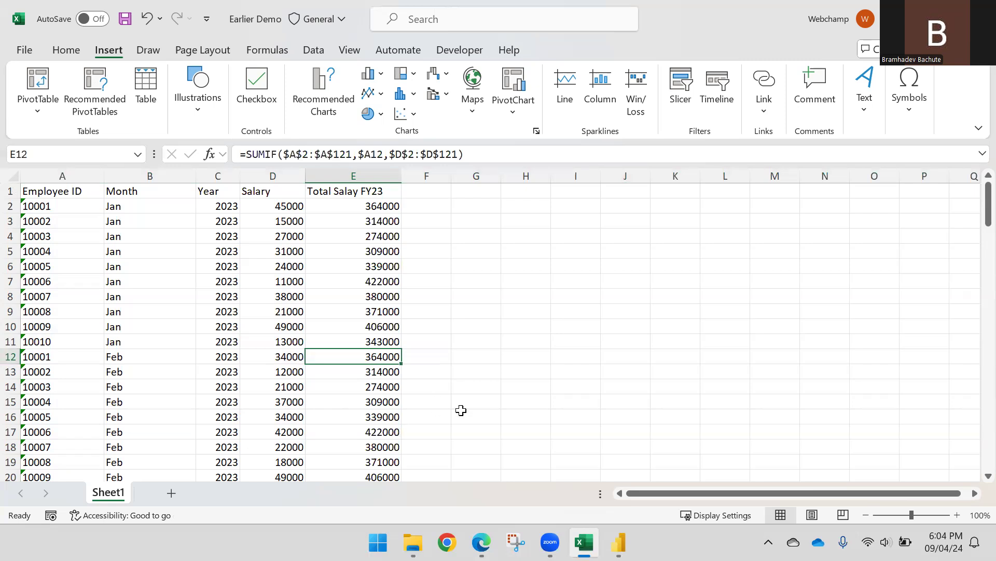
- Switch to Power BI Desktop and rename the table Sheet1 as Salary
{"action": "left_click", "coordinate": [621, 535]}
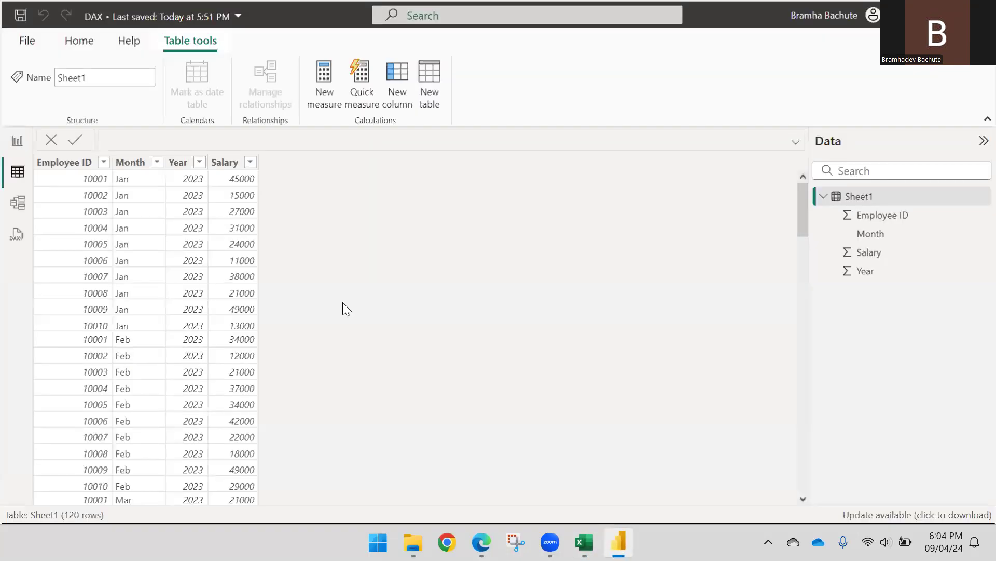
{"action": "left_click", "coordinate": [237, 164]}
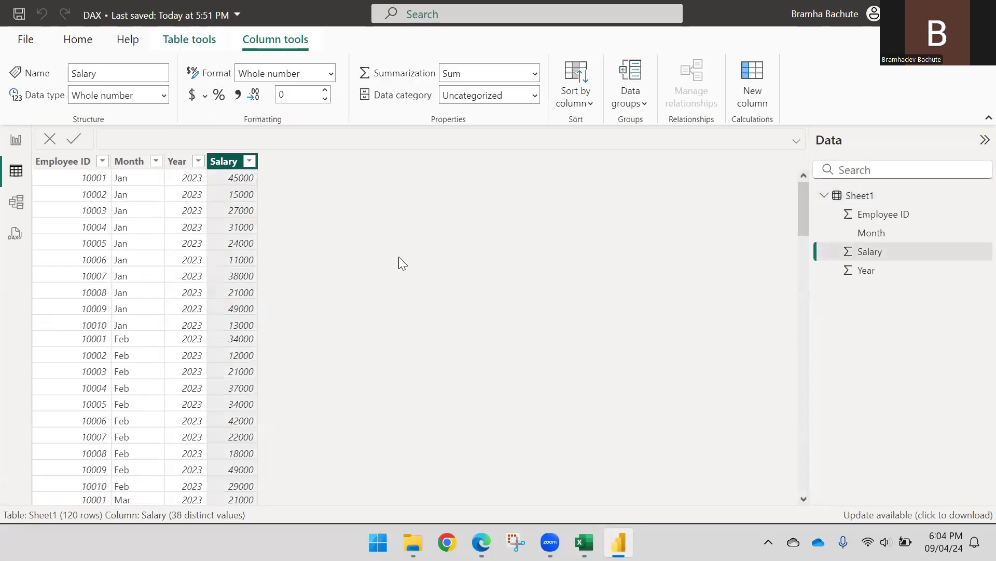
{"action": "left_click", "coordinate": [824, 195]}
{"action": "double_click", "coordinate": [861, 197]}
{"action": "type", "text": "Salary"}
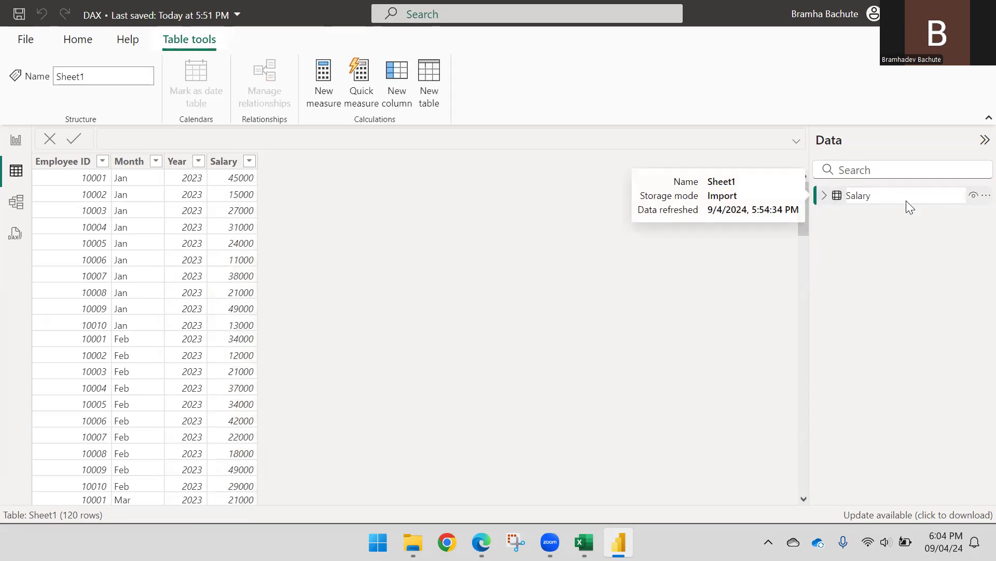
{"action": "key", "text": "Return"}
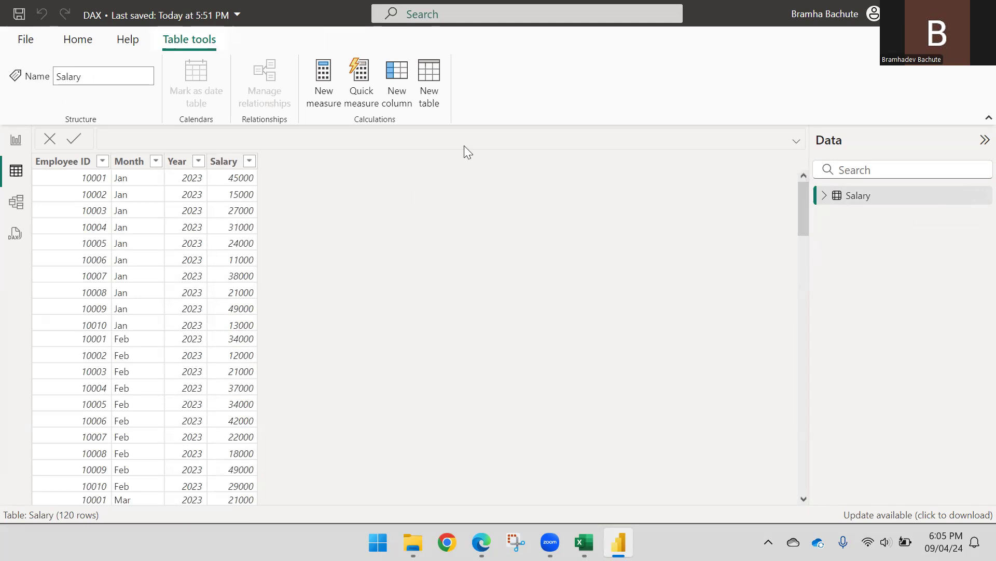
- Add a new calculated column to the Salary table and name it Total Salary in its formula
{"action": "left_click", "coordinate": [398, 99]}
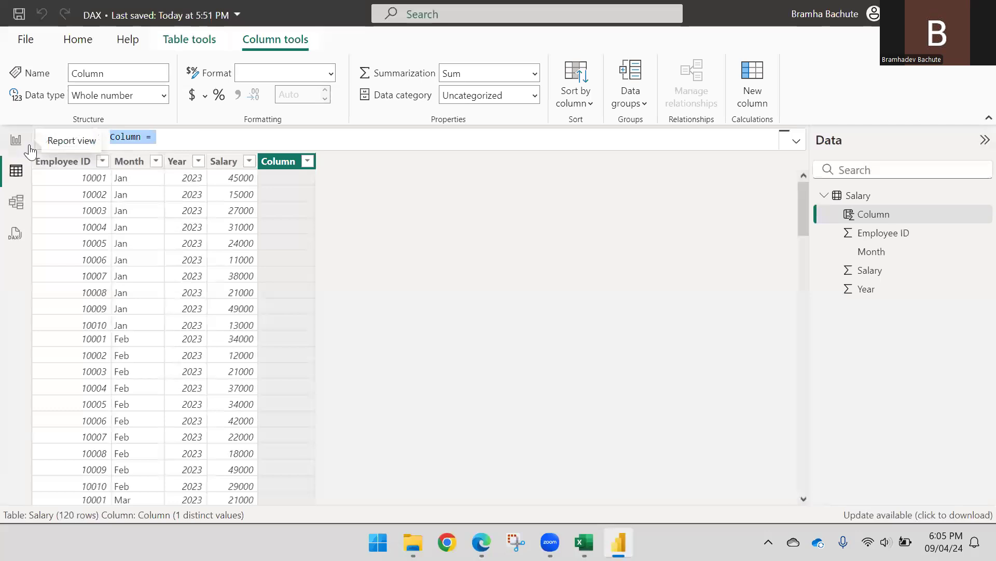
{"action": "type", "text": "otal sala"}
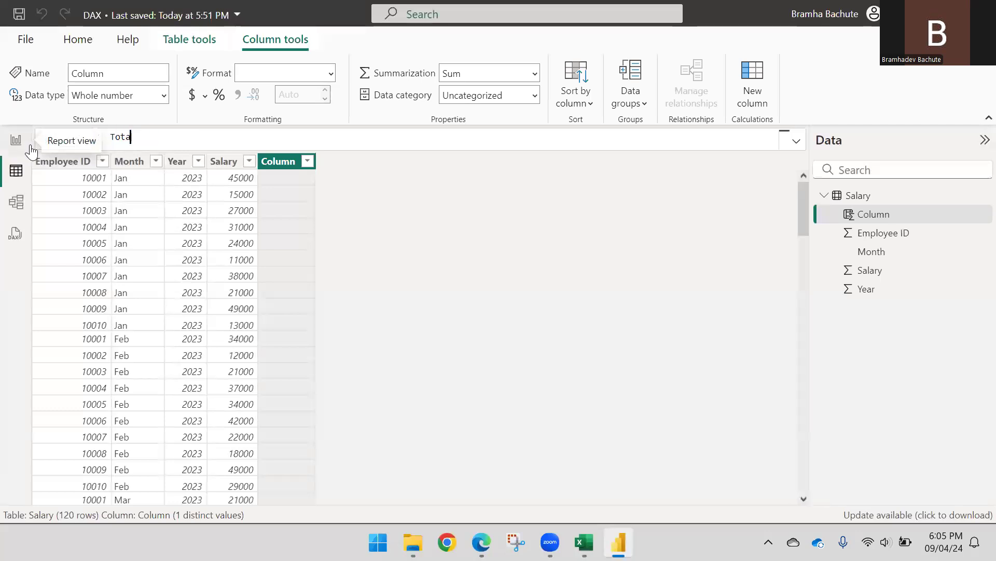
{"action": "key", "text": "BackSpace"}
{"action": "key", "text": "BackSpace"}
{"action": "key", "text": "BackSpace"}
{"action": "key", "text": "BackSpace"}
{"action": "type", "text": "Salary"}
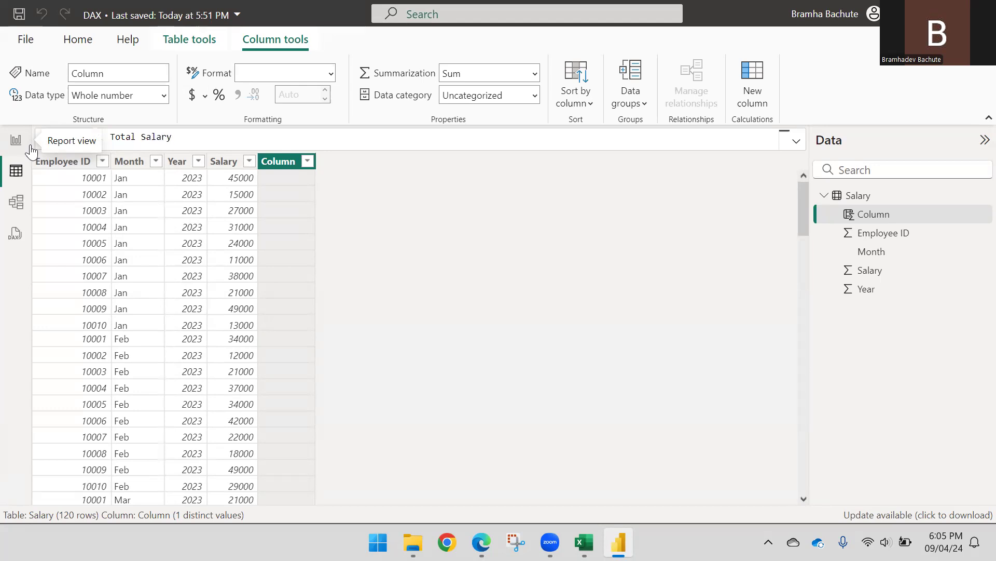
- Define the Total Salary column as CALCULATE(SUM(Salary[Salary])) and commit the formula
{"action": "type", "text": " = CALCULATE("}
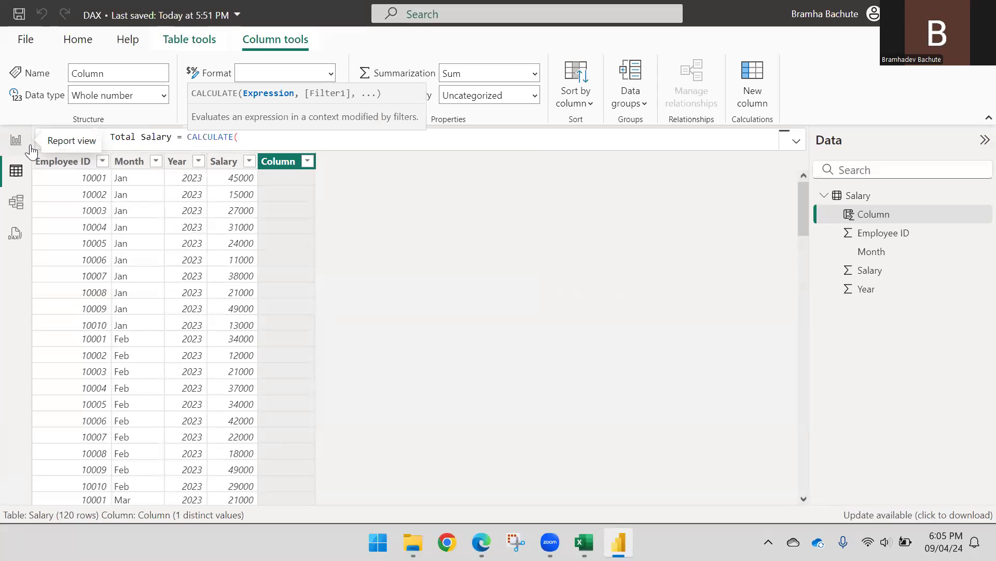
{"action": "type", "text": "SUM("}
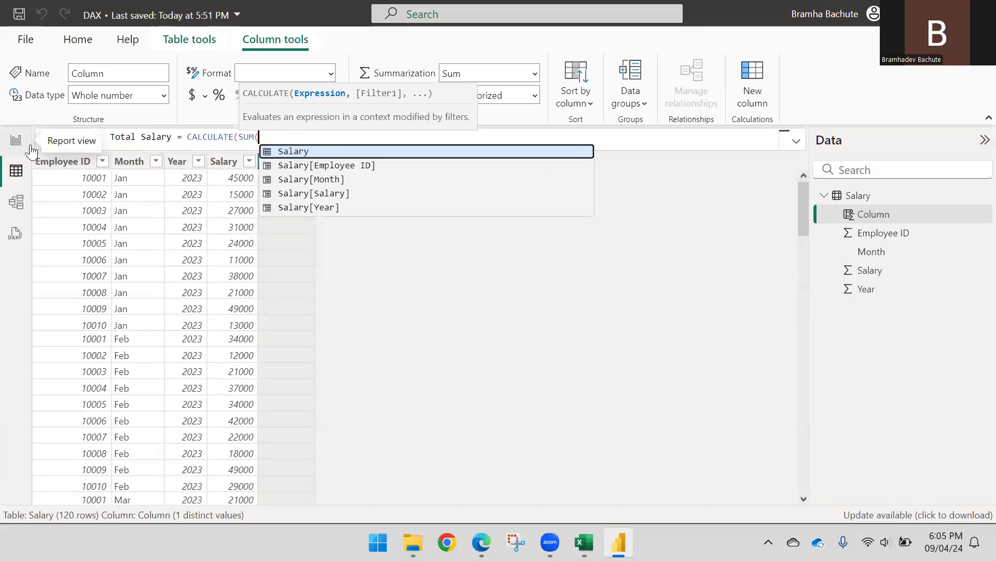
{"action": "type", "text": "Salary"}
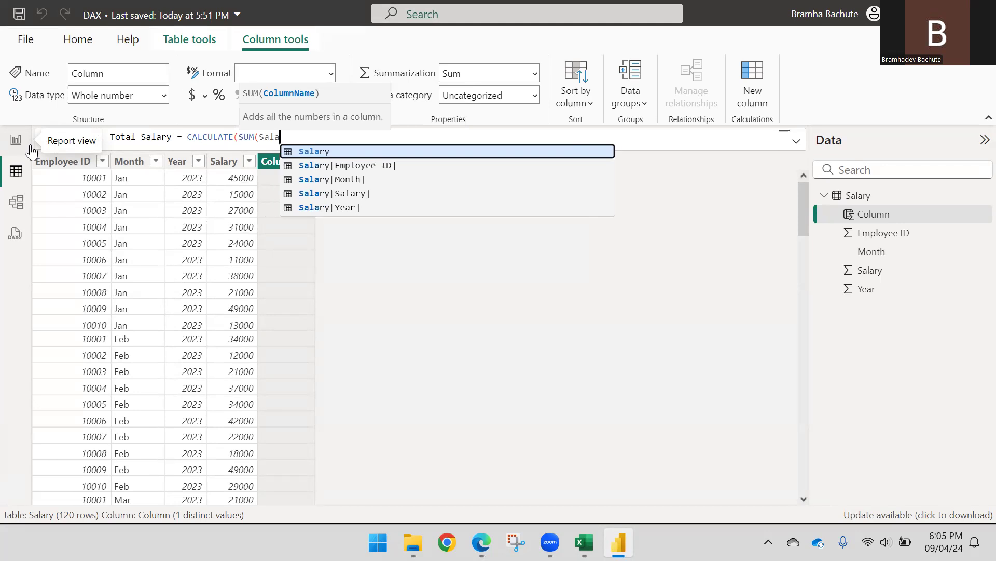
{"action": "key", "text": "Down"}
{"action": "key", "text": "Down"}
{"action": "key", "text": "Tab"}
{"action": "type", "text": "))"}
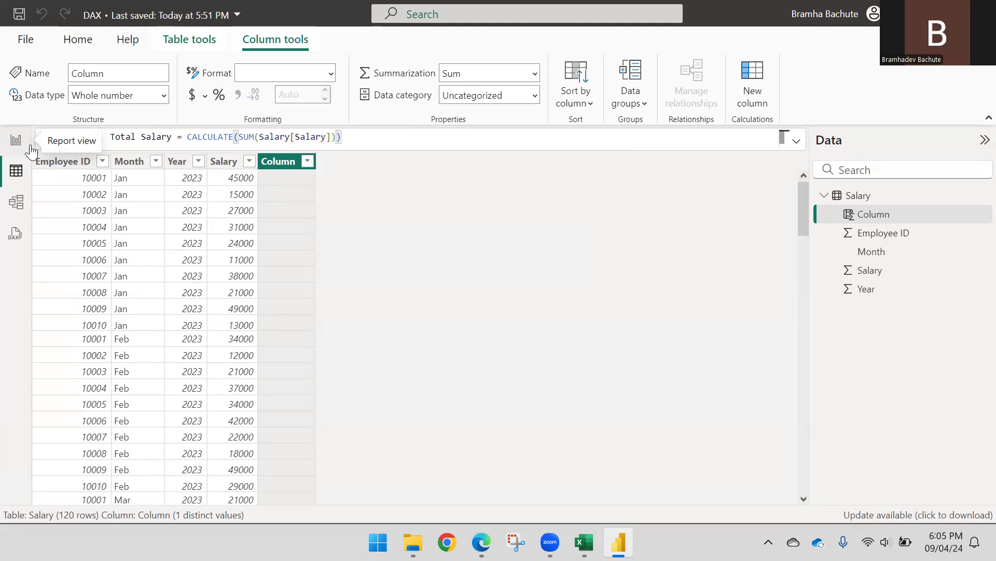
{"action": "key", "text": "Return"}
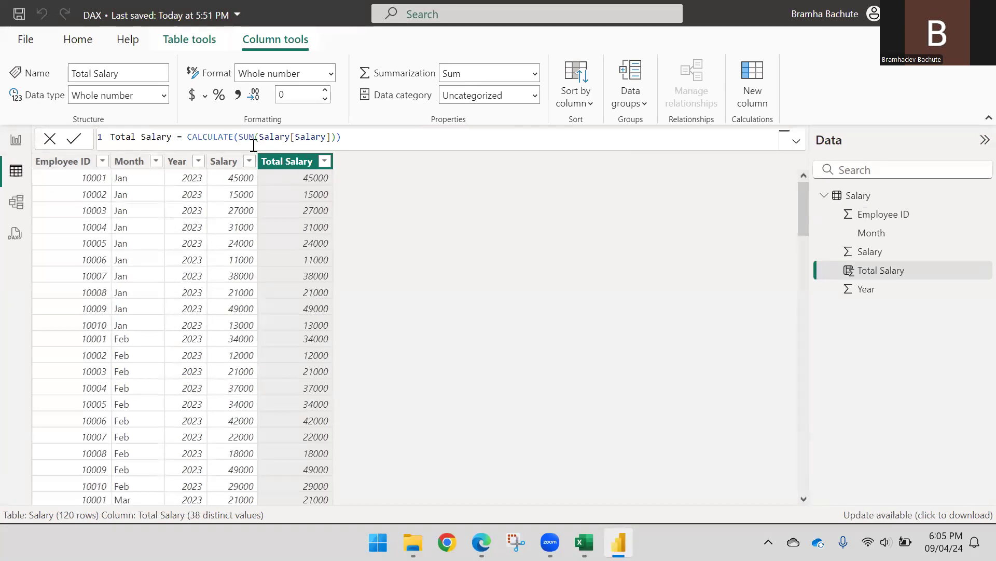
- Review the SUM(Salary[Salary]) expression and glance at the EARLIER documentation in Edge, returning to Power BI Desktop
{"action": "left_click_drag", "start_coordinate": [239, 140], "coordinate": [338, 139]}
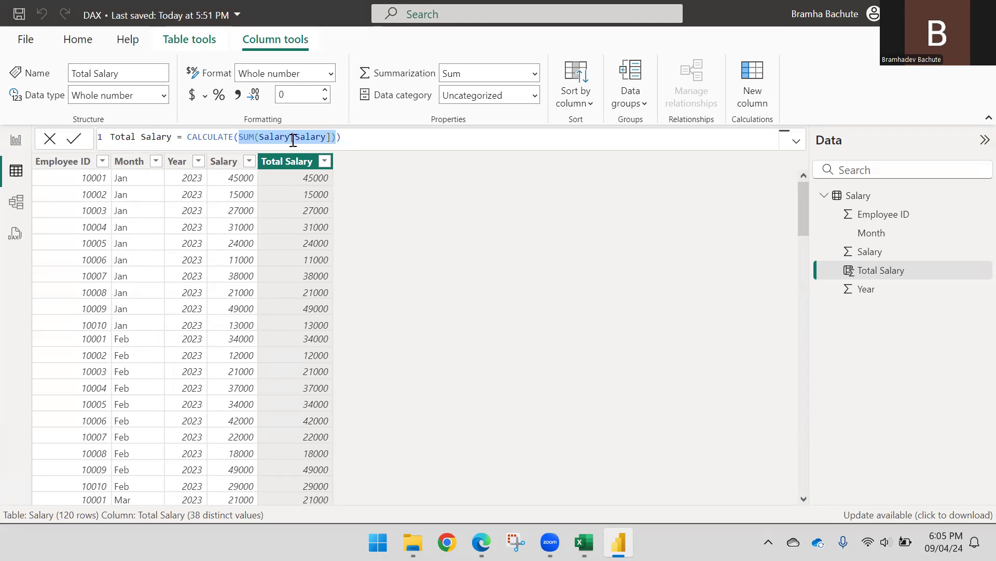
{"action": "left_click", "coordinate": [336, 138]}
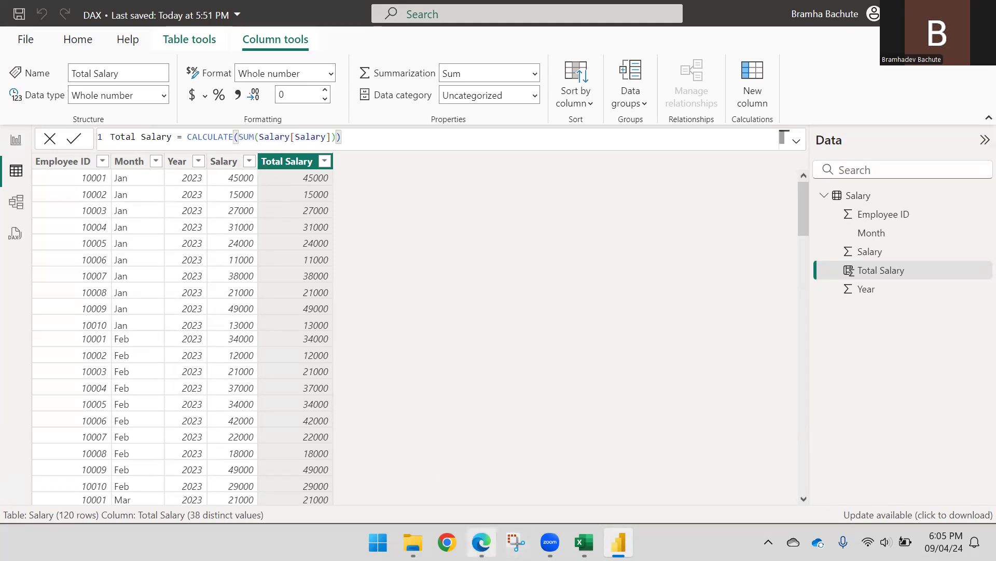
{"action": "left_click", "coordinate": [482, 542]}
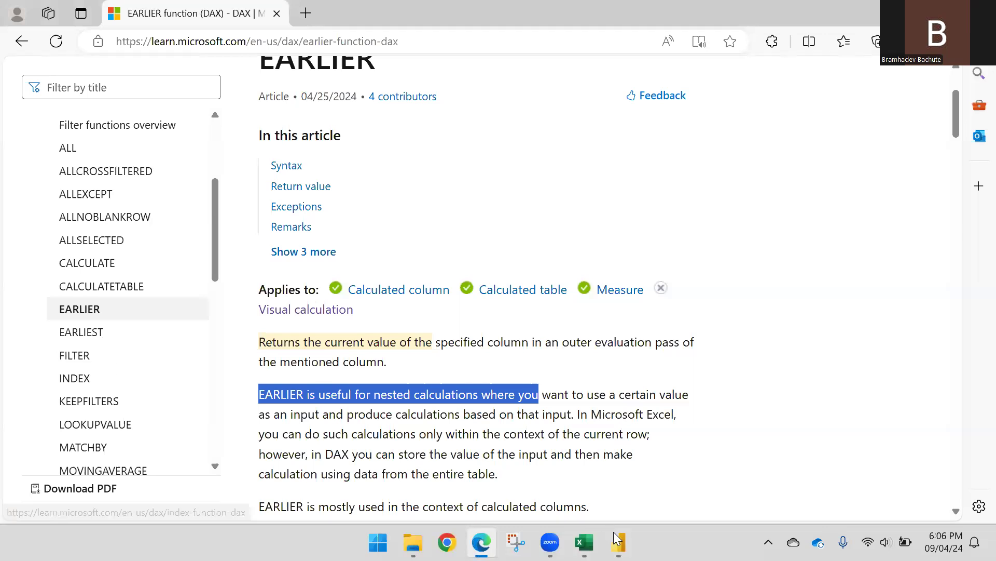
{"action": "left_click", "coordinate": [618, 542]}
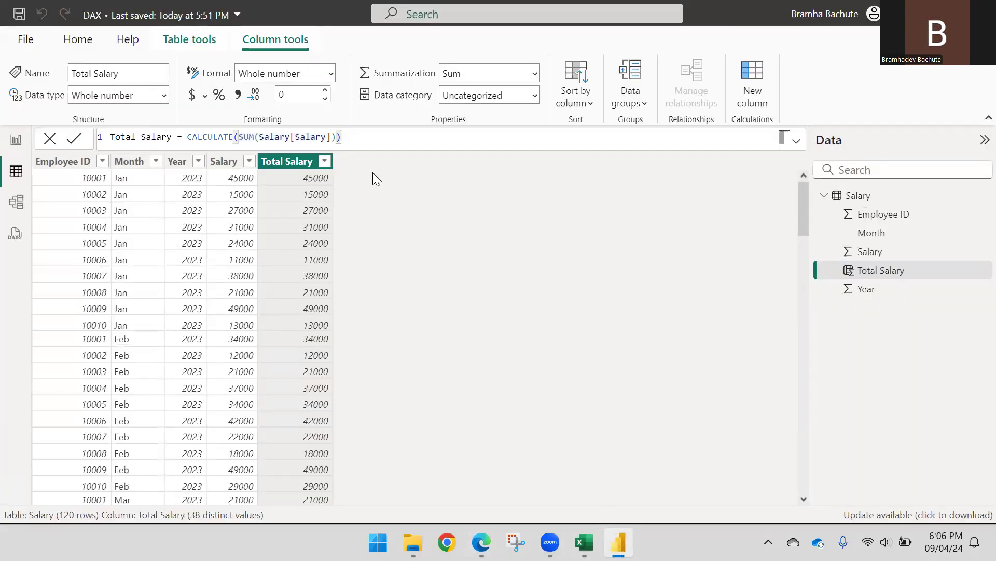
- Add a FILTER over the Salary table as the second argument of CALCULATE in the Total Salary formula
{"action": "type", "text": ","}
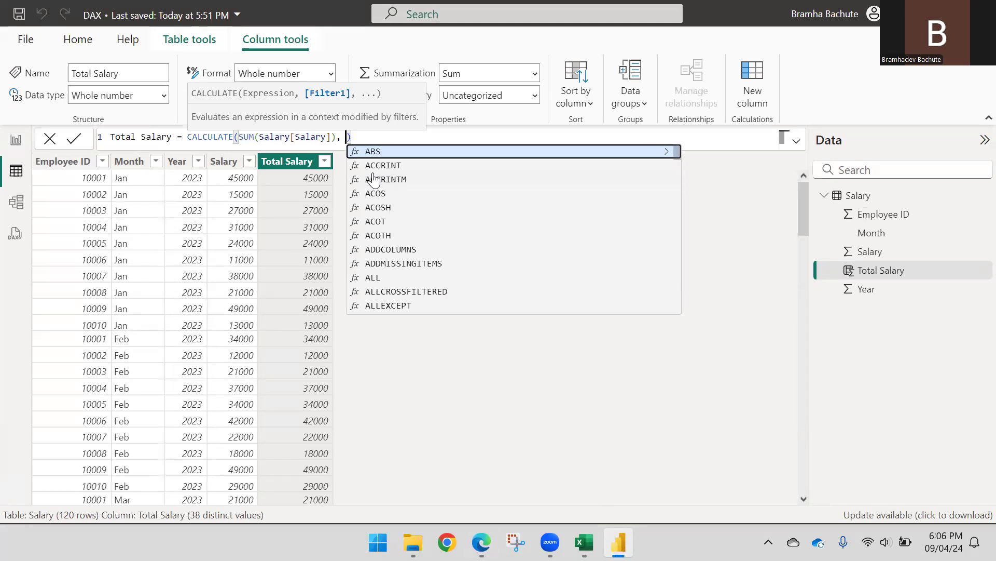
{"action": "type", "text": " FILTER("}
{"action": "key", "text": "Tab"}
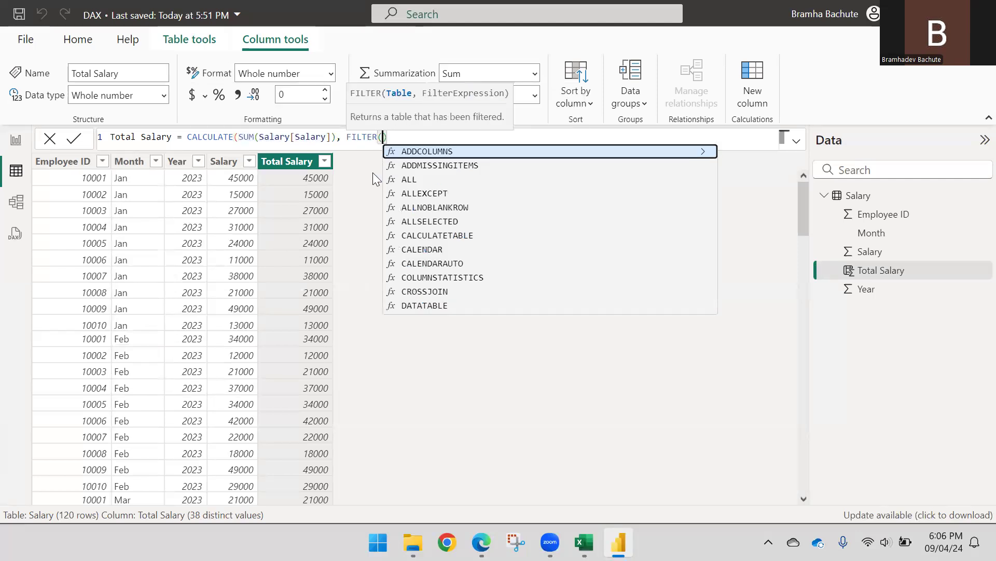
{"action": "type", "text": "Salary"}
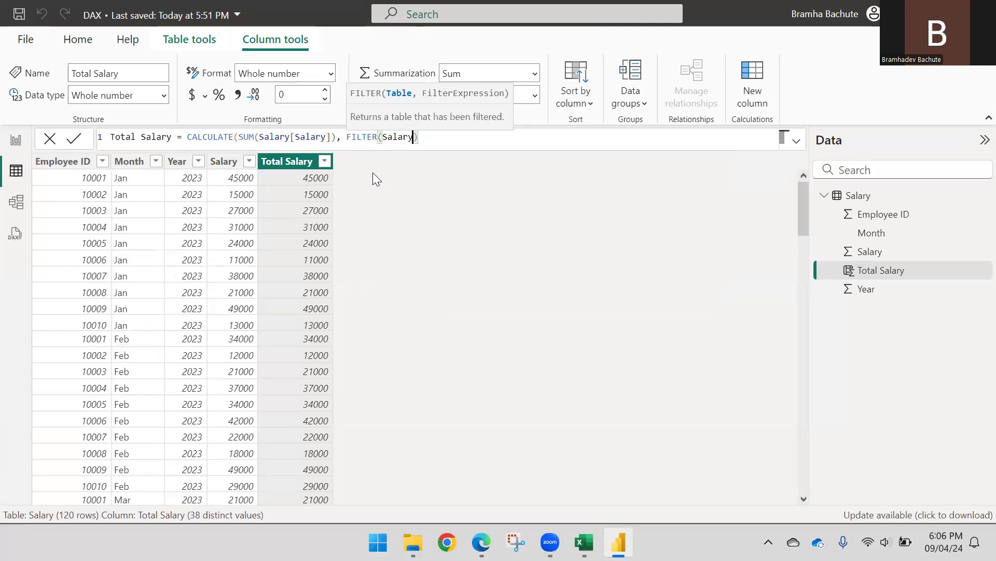
{"action": "type", "text": ", "}
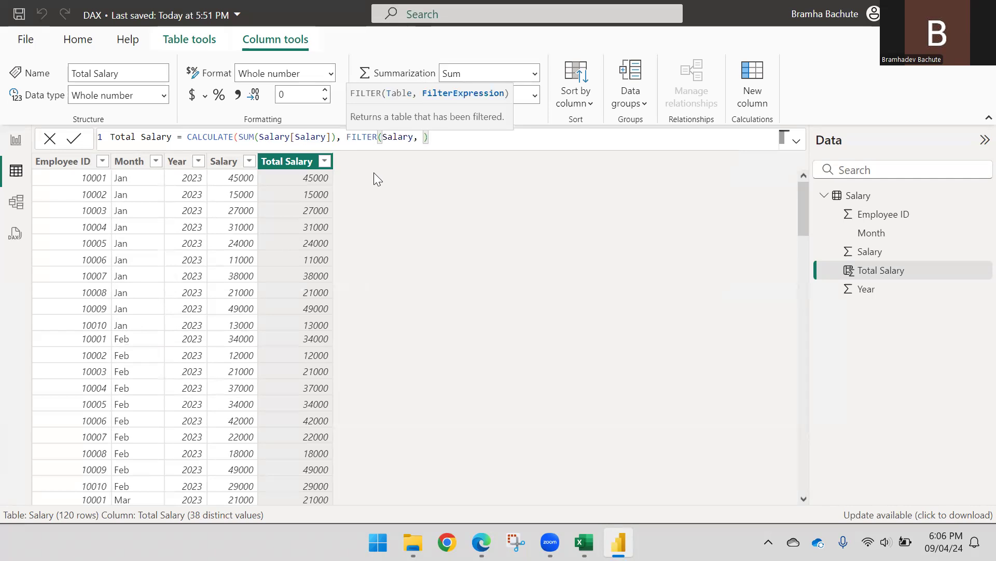
- Set the filter condition to Salary[Employee ID] equal to the first listed employee's ID as a plain number, and commit the formula
{"action": "type", "text": "Sal"}
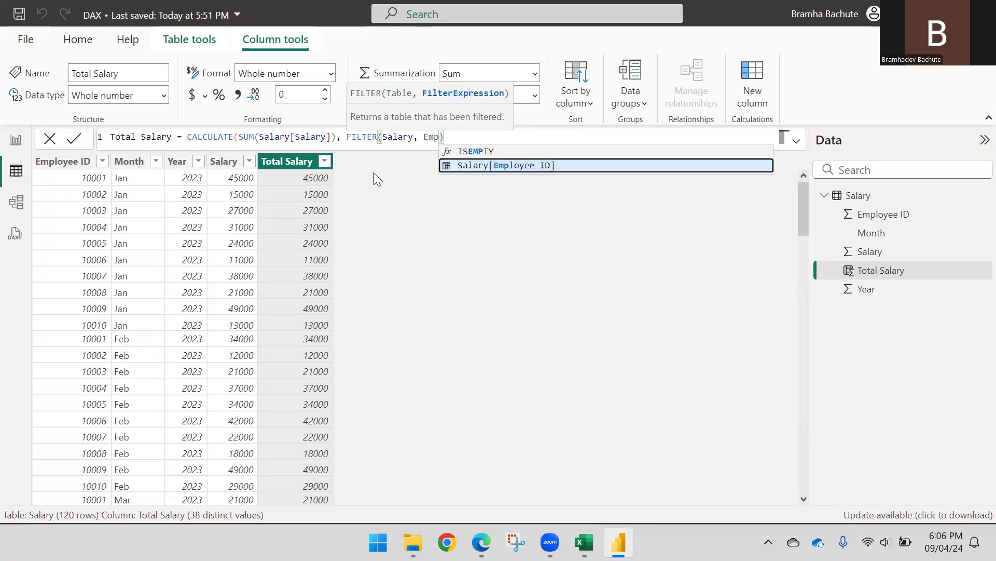
{"action": "key", "text": "Tab"}
{"action": "type", "text": "= \""}
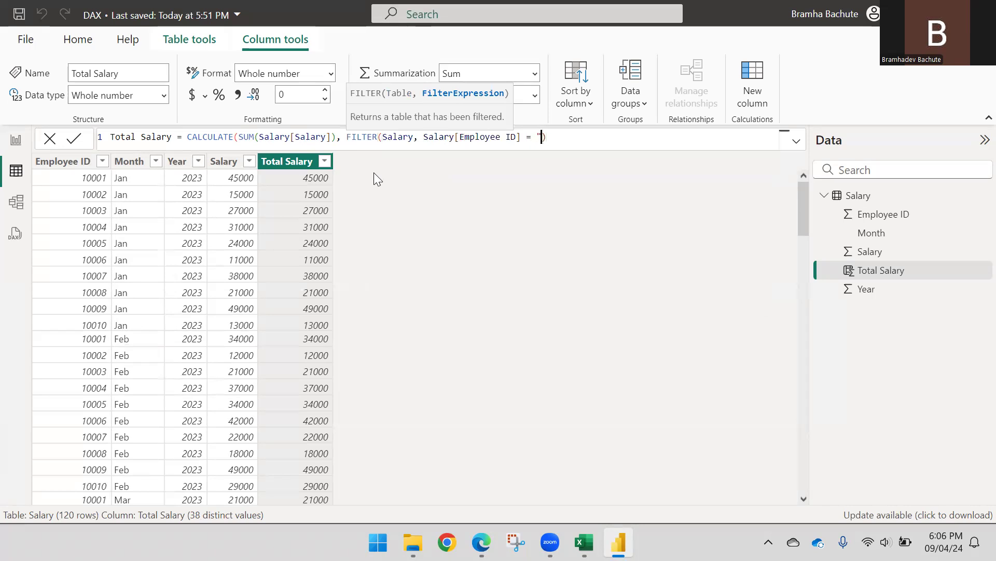
{"action": "type", "text": "100"}
{"action": "key", "text": "BackSpace"}
{"action": "key", "text": "BackSpace"}
{"action": "key", "text": "BackSpace"}
{"action": "key", "text": "BackSpace"}
{"action": "type", "text": "10001)"}
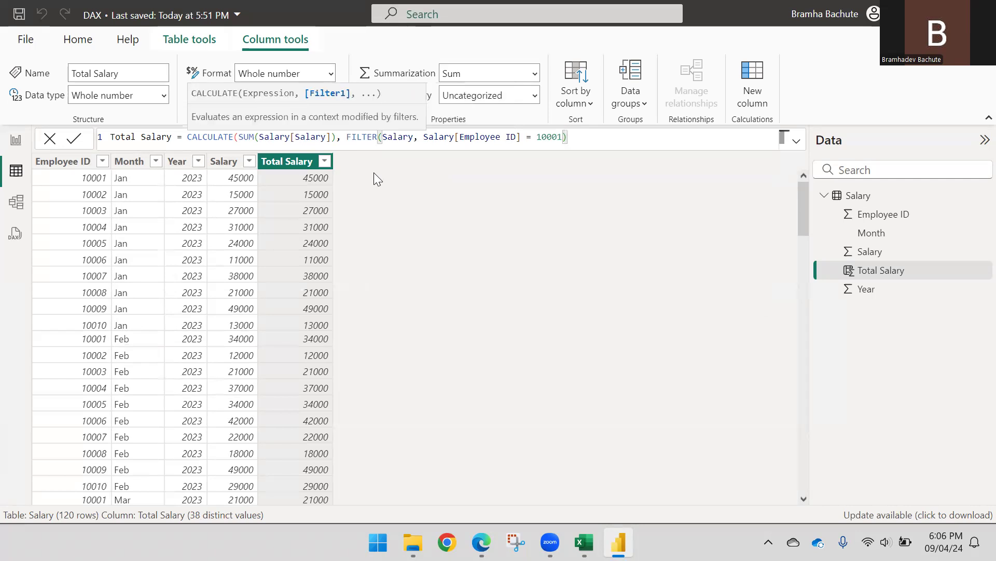
{"action": "type", "text": ")"}
{"action": "key", "text": "Return"}
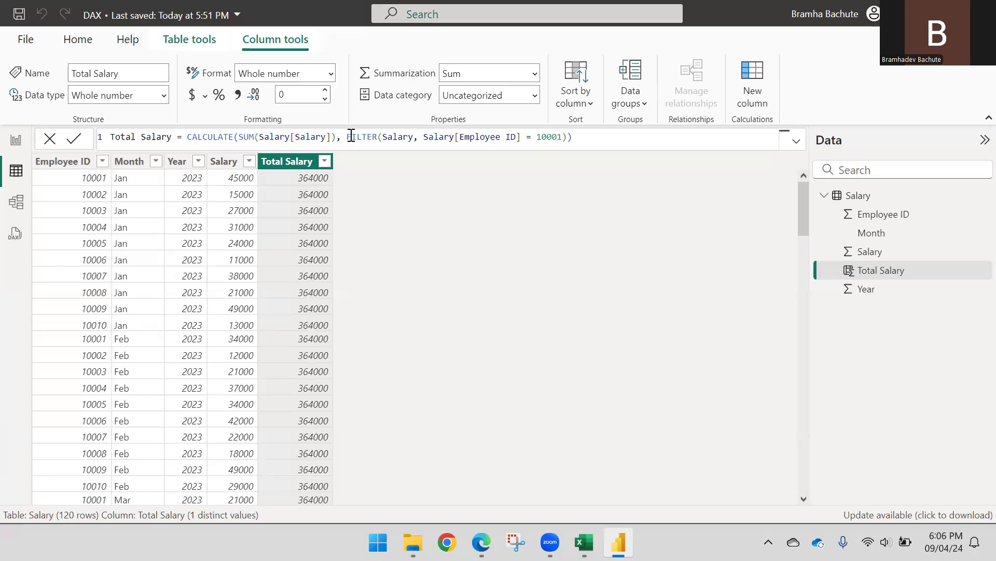
- Examine the FILTER expression, its table and condition, the SUM expression and the hard-coded employee ID in the Total Salary formula
{"action": "left_click_drag", "start_coordinate": [346, 136], "coordinate": [567, 137]}
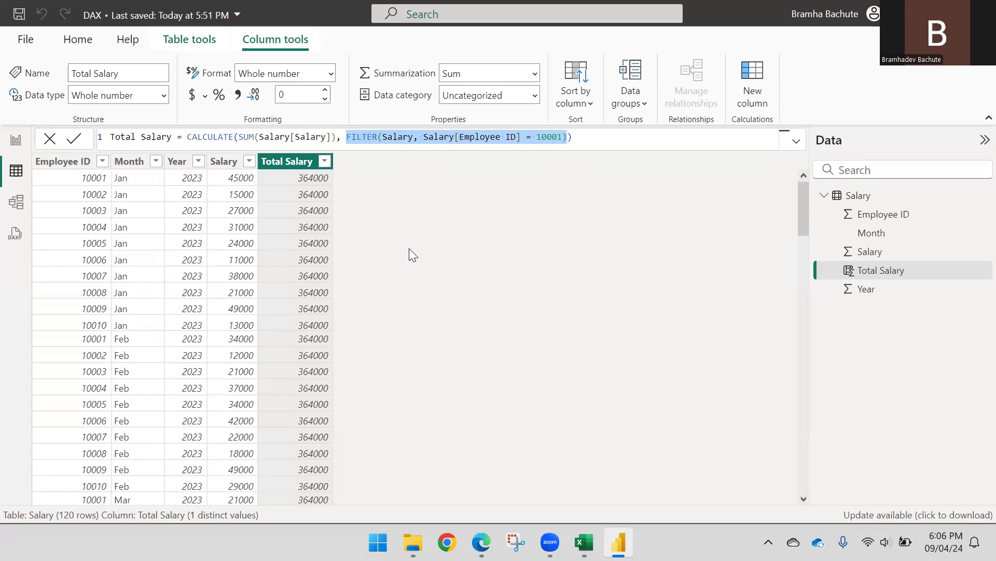
{"action": "left_click", "coordinate": [382, 136]}
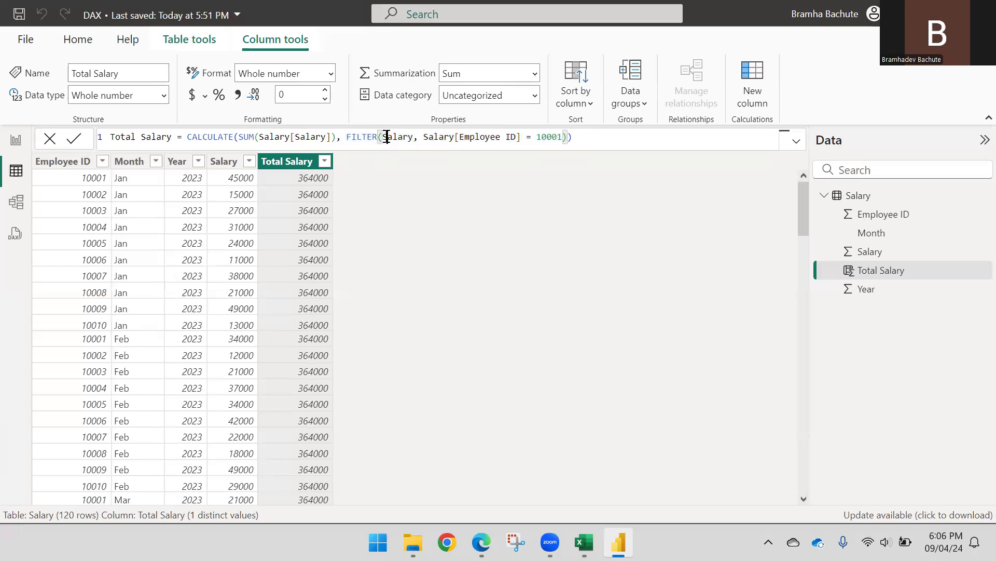
{"action": "left_click_drag", "start_coordinate": [383, 137], "coordinate": [562, 136]}
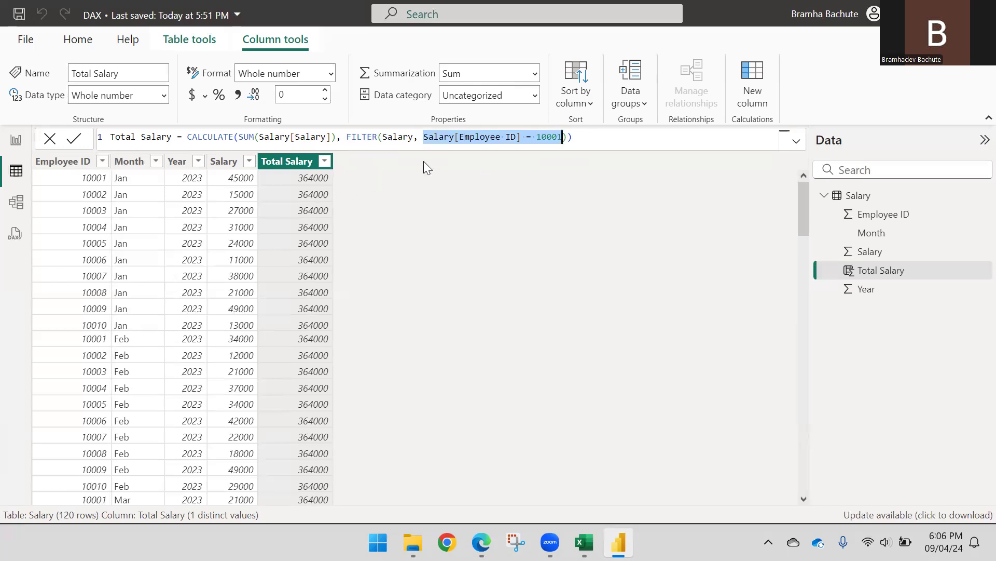
{"action": "left_click_drag", "start_coordinate": [347, 136], "coordinate": [566, 136]}
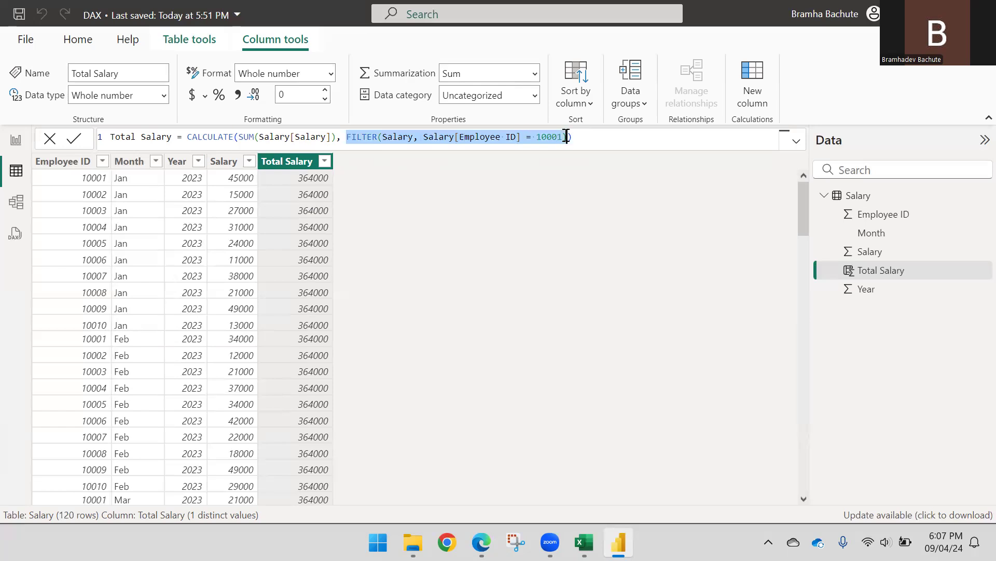
{"action": "left_click_drag", "start_coordinate": [337, 137], "coordinate": [237, 137]}
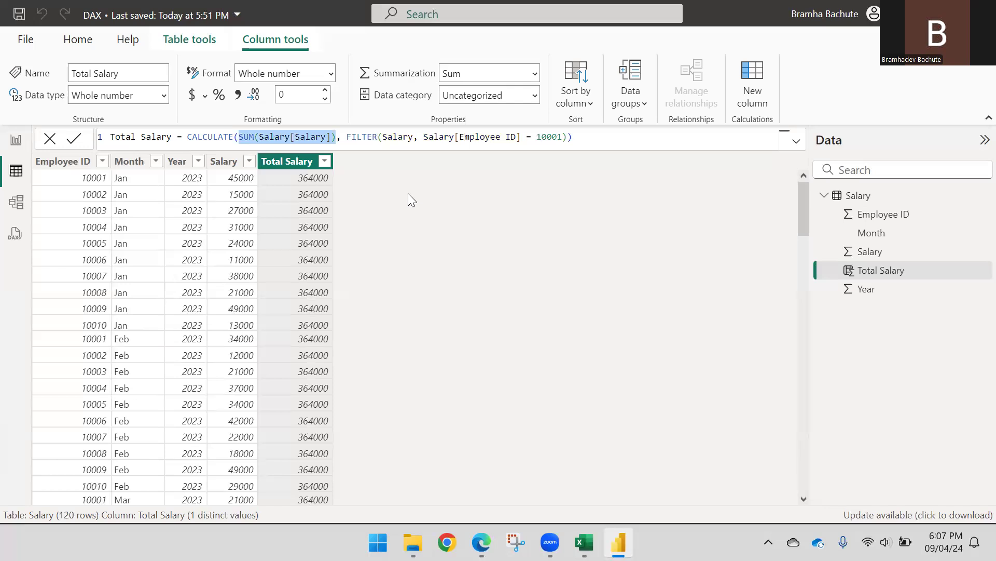
{"action": "left_click", "coordinate": [533, 163]}
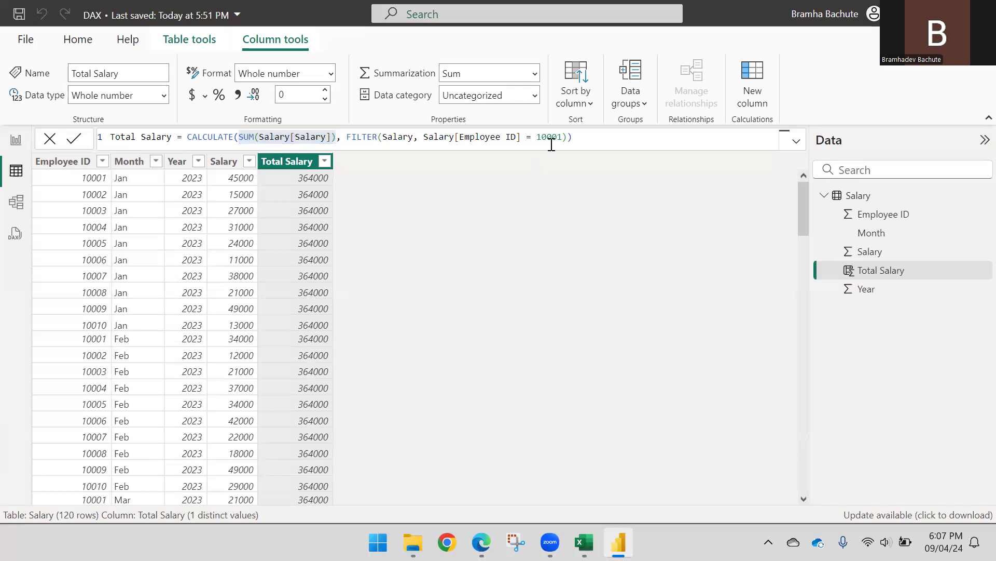
{"action": "left_click_drag", "start_coordinate": [537, 137], "coordinate": [563, 137]}
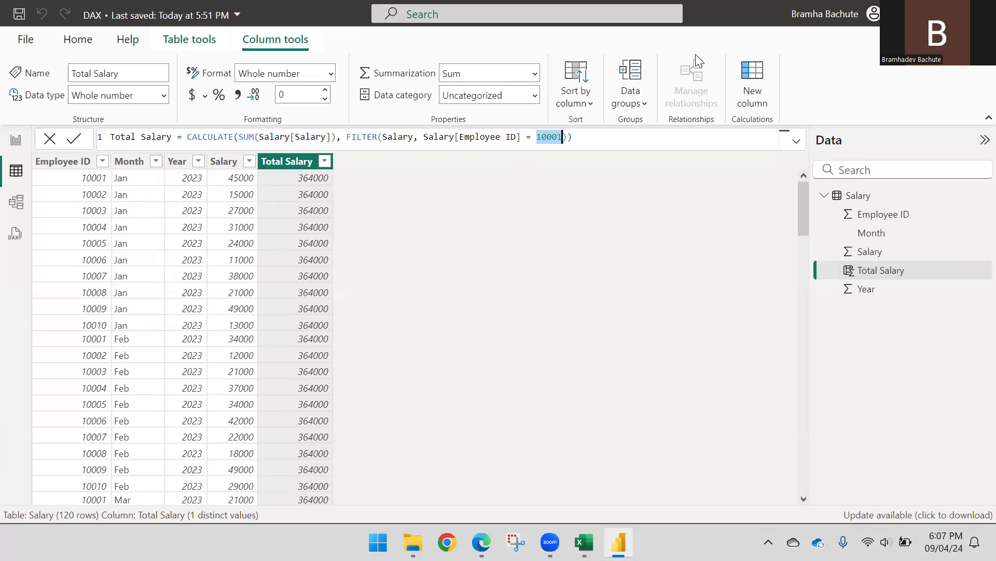
- Draw annotation arrows across the first and second table rows, from the Employee ID to the Salary column
{"action": "left_click", "coordinate": [227, 107]}
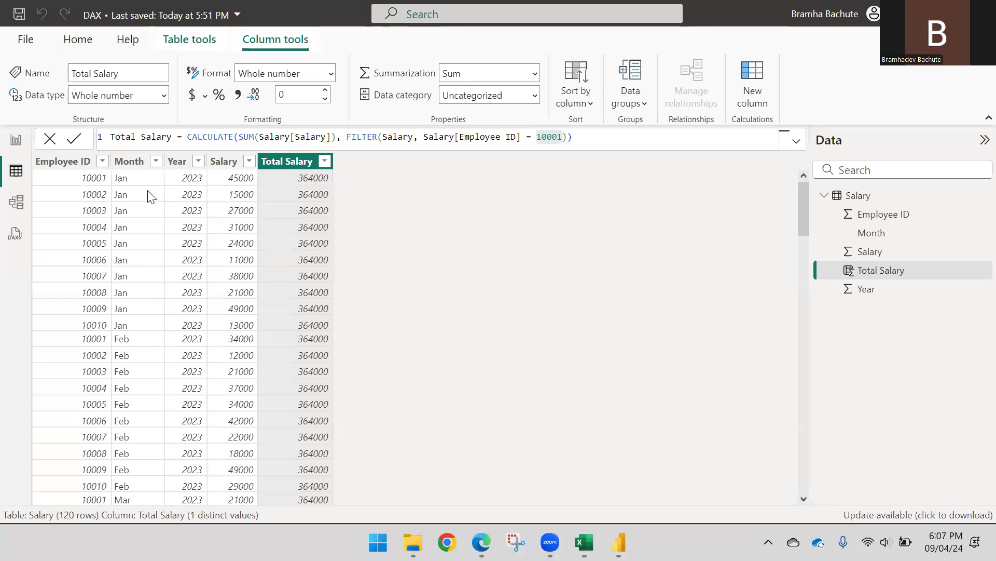
{"action": "mouse_move", "coordinate": [111, 178]}
{"action": "left_mouse_down"}
{"action": "mouse_move", "coordinate": [267, 184]}
{"action": "mouse_move", "coordinate": [259, 181]}
{"action": "left_mouse_up"}
{"action": "left_click_drag", "start_coordinate": [115, 195], "coordinate": [254, 197]}
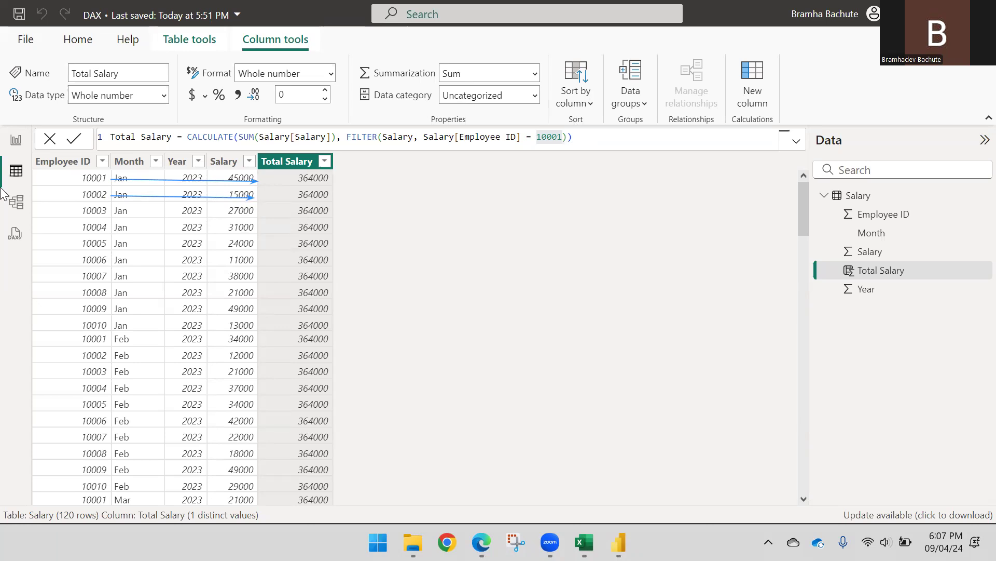
- Sketch an annotation rectangle beside the data table, divide off its last column with a vertical line, and label that column "Total Salary"
{"action": "left_click_drag", "start_coordinate": [390, 186], "coordinate": [712, 387]}
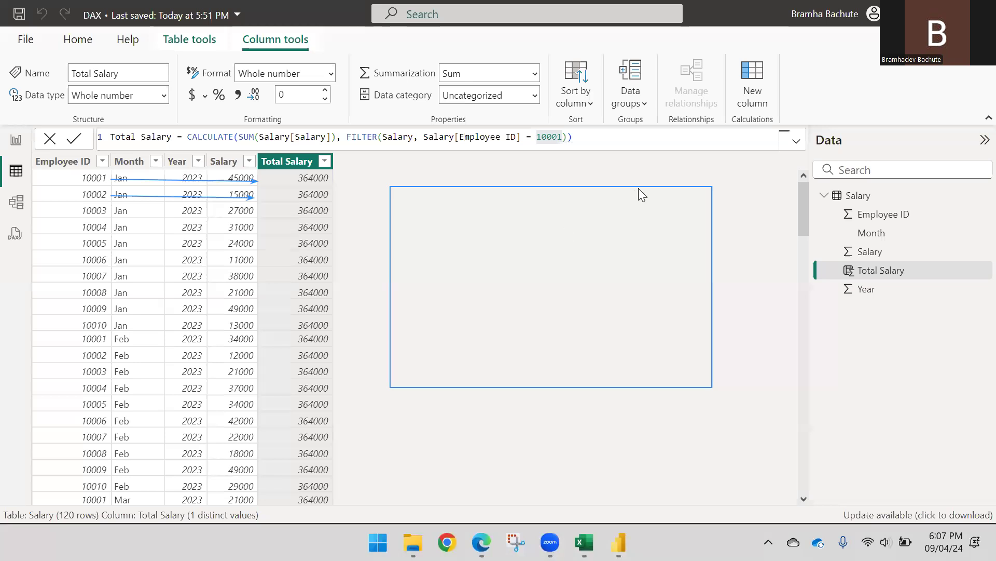
{"action": "left_click_drag", "start_coordinate": [645, 188], "coordinate": [648, 385]}
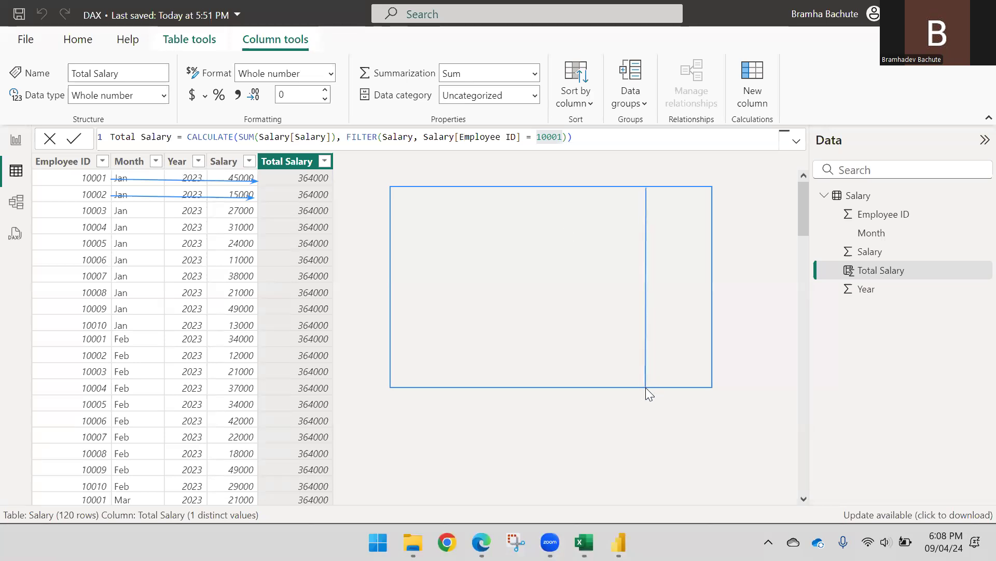
{"action": "left_click", "coordinate": [649, 173]}
{"action": "type", "text": "Tot"}
{"action": "type", "text": "al Sa"}
{"action": "key", "text": "BackSpace"}
{"action": "type", "text": "sa"}
{"action": "key", "text": "BackSpace"}
{"action": "key", "text": "BackSpace"}
{"action": "type", "text": "Sala"}
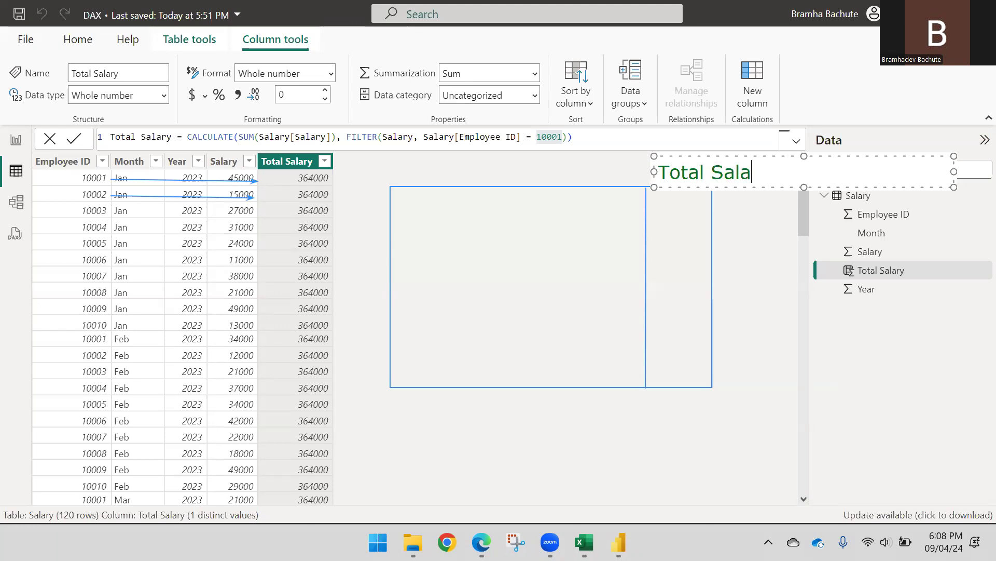
{"action": "type", "text": "ry"}
{"action": "key", "text": "Return"}
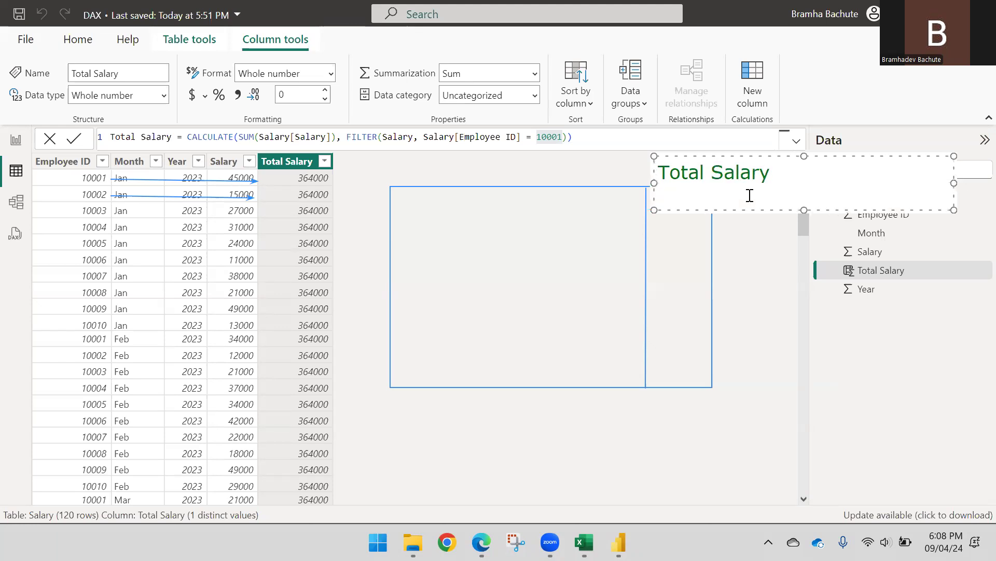
{"action": "key", "text": "BackSpace"}
{"action": "left_click", "coordinate": [743, 228]}
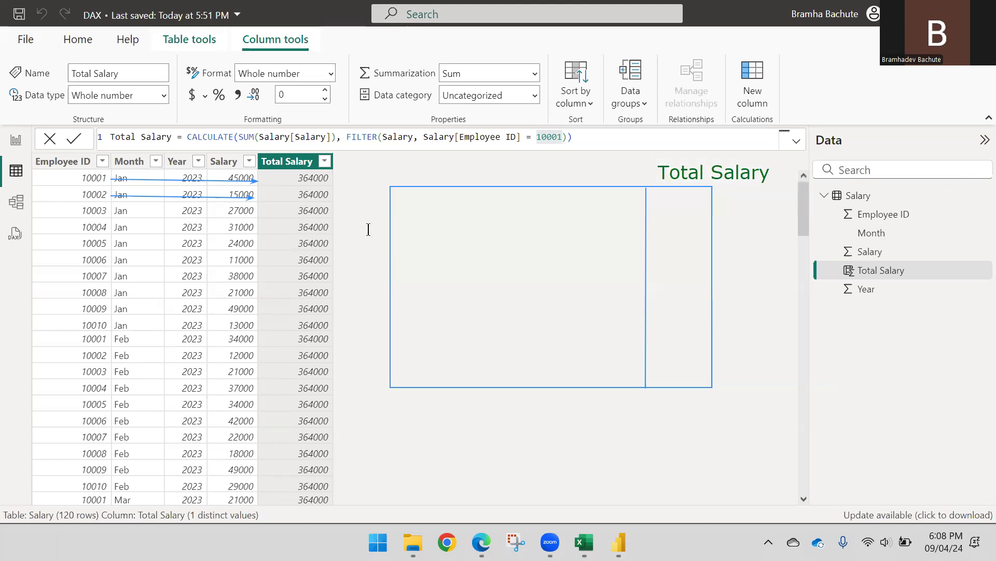
- Add the text annotation "Salary" above the first corner of the sketched rectangle
{"action": "left_click", "coordinate": [392, 177]}
{"action": "type", "text": "Sal"}
{"action": "key", "text": "BackSpace"}
{"action": "key", "text": "BackSpace"}
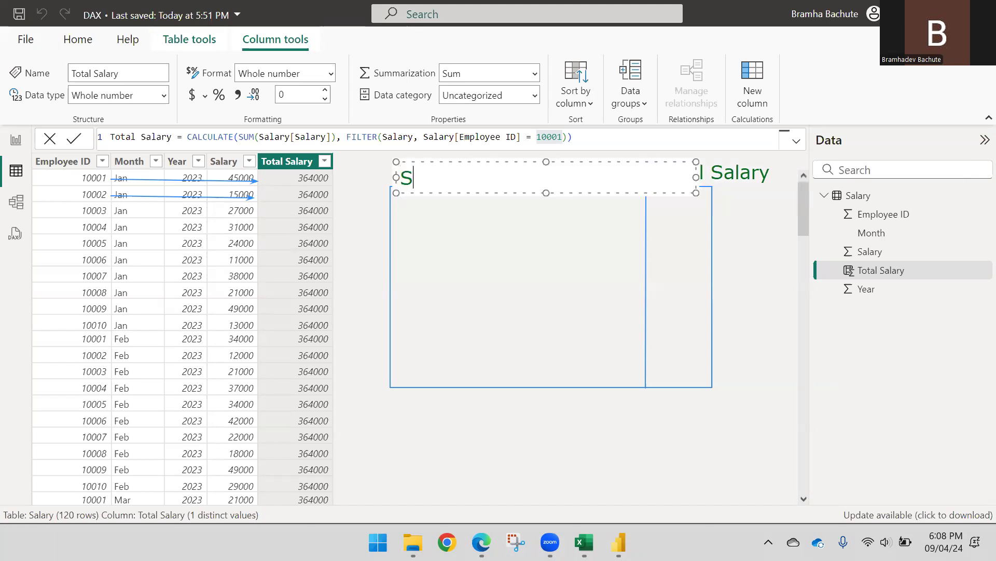
{"action": "type", "text": "alary"}
{"action": "left_click", "coordinate": [478, 302]}
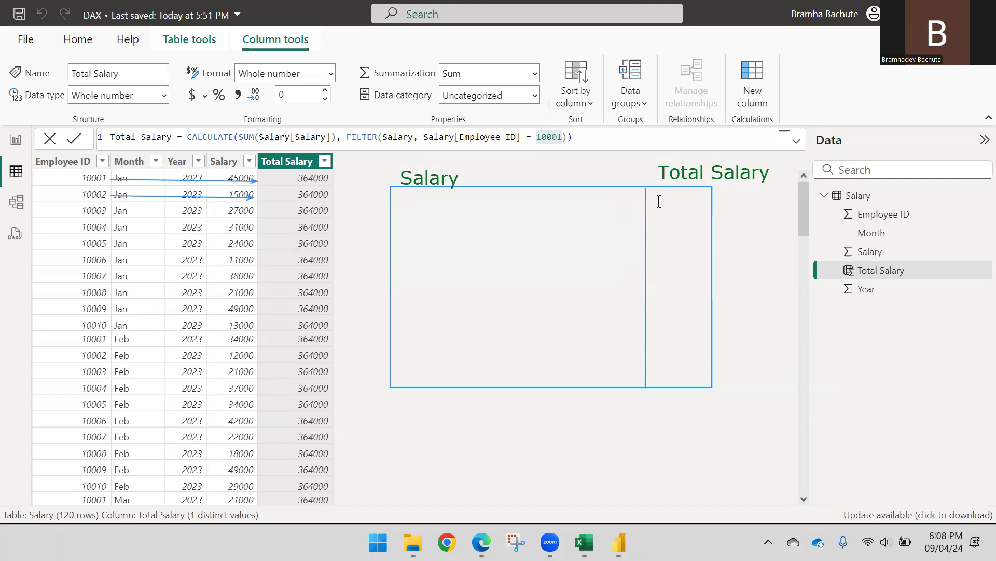
- Add the text annotation "Filter(Salary)", place it in the sketched Total Salary column, and narrow its text box to fit
{"action": "left_click", "coordinate": [472, 250]}
{"action": "type", "text": "il"}
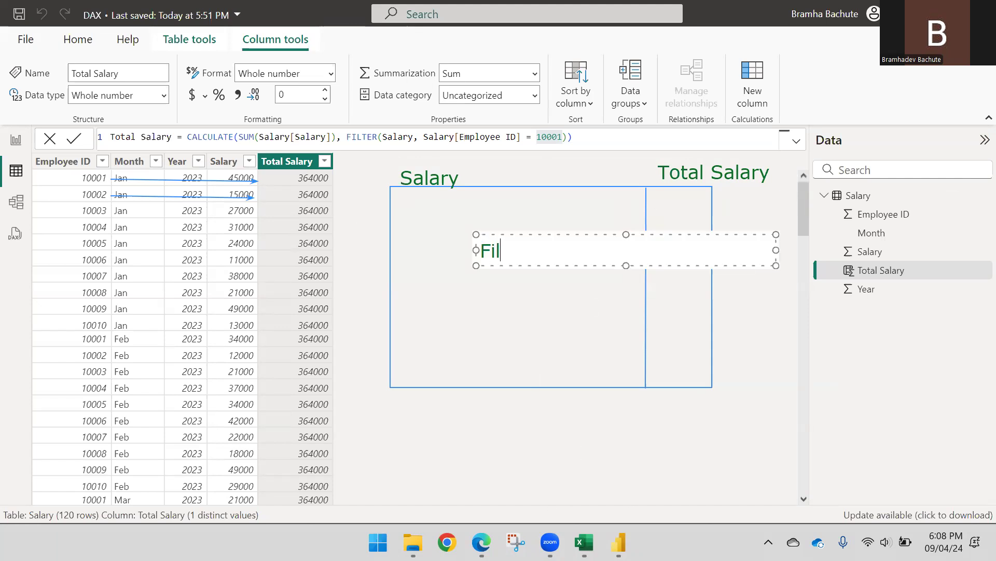
{"action": "type", "text": "ter()"}
{"action": "key", "text": "Left"}
{"action": "type", "text": "Salary"}
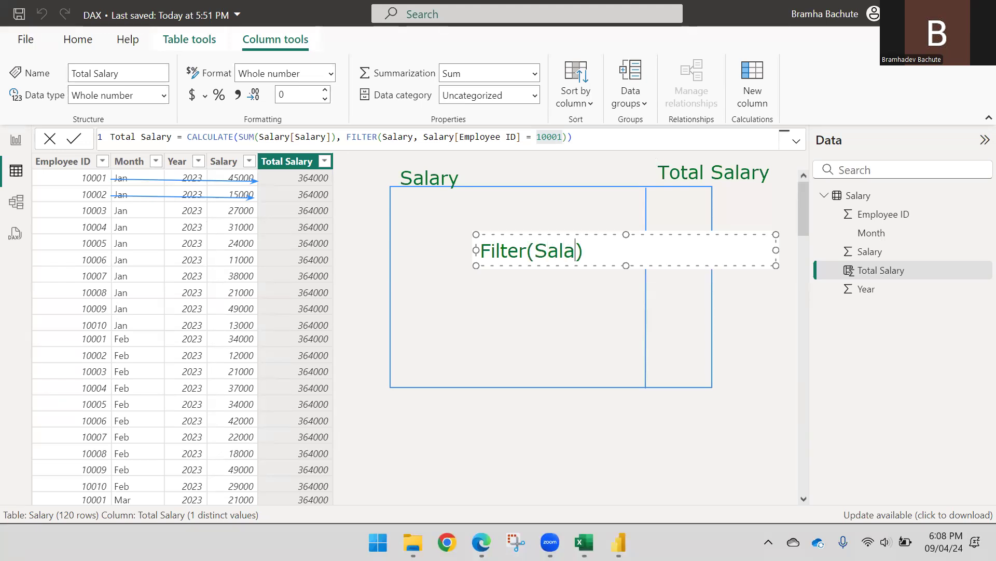
{"action": "left_click_drag", "start_coordinate": [564, 237], "coordinate": [736, 200]}
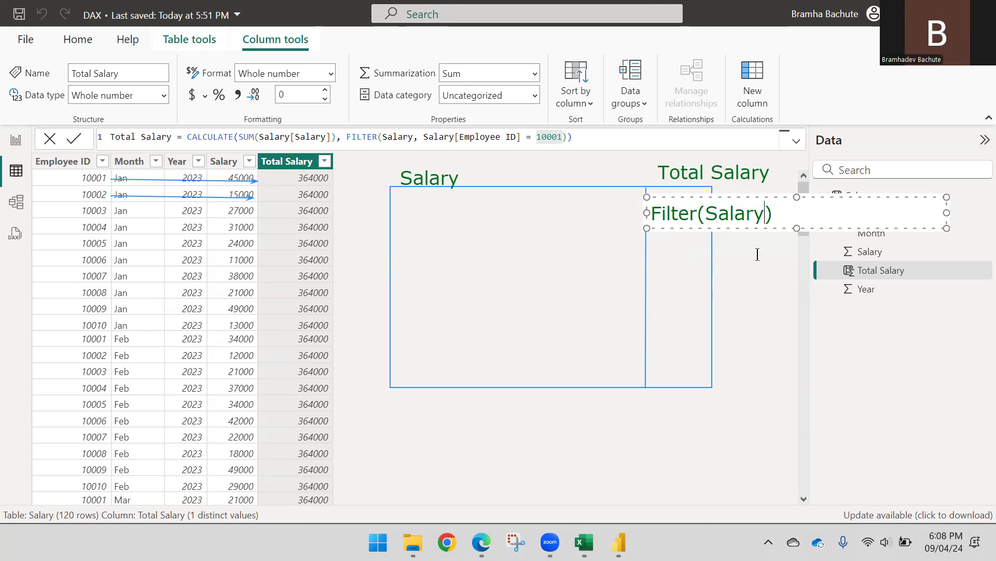
{"action": "left_click_drag", "start_coordinate": [947, 212], "coordinate": [773, 218]}
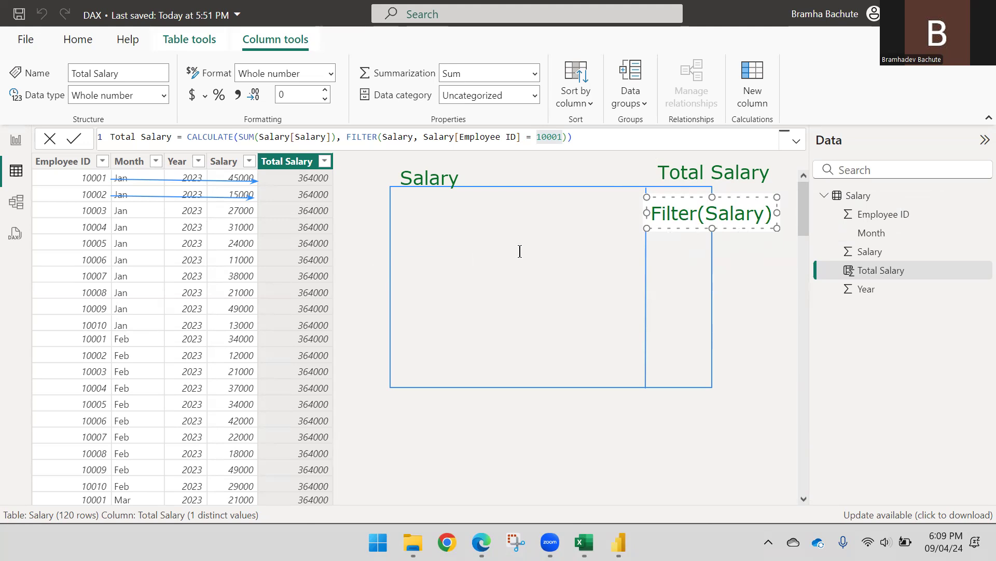
{"action": "left_click", "coordinate": [749, 252]}
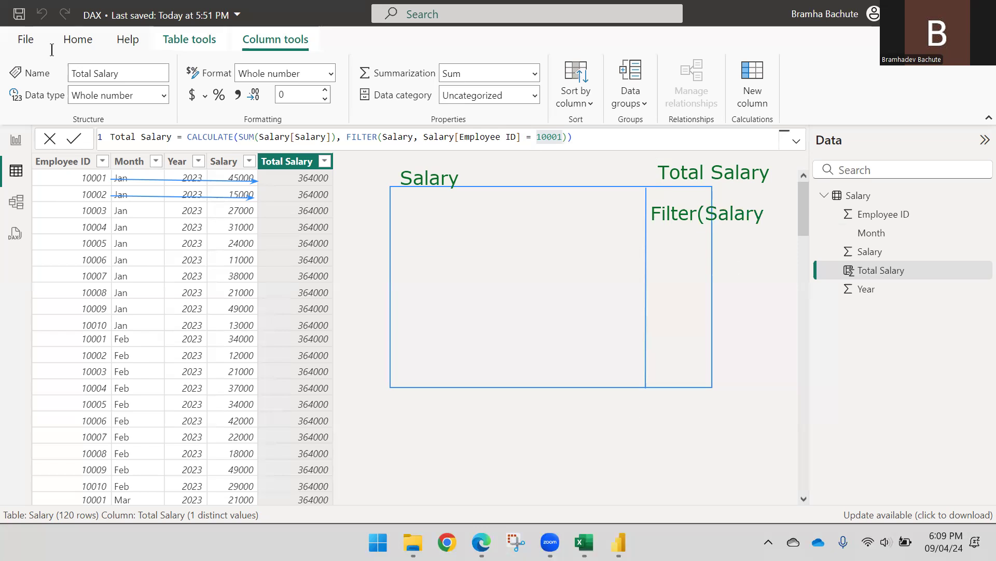
- Examine the condition column and the table argument of FILTER in the Total Salary formula
{"action": "left_click_drag", "start_coordinate": [424, 137], "coordinate": [520, 138]}
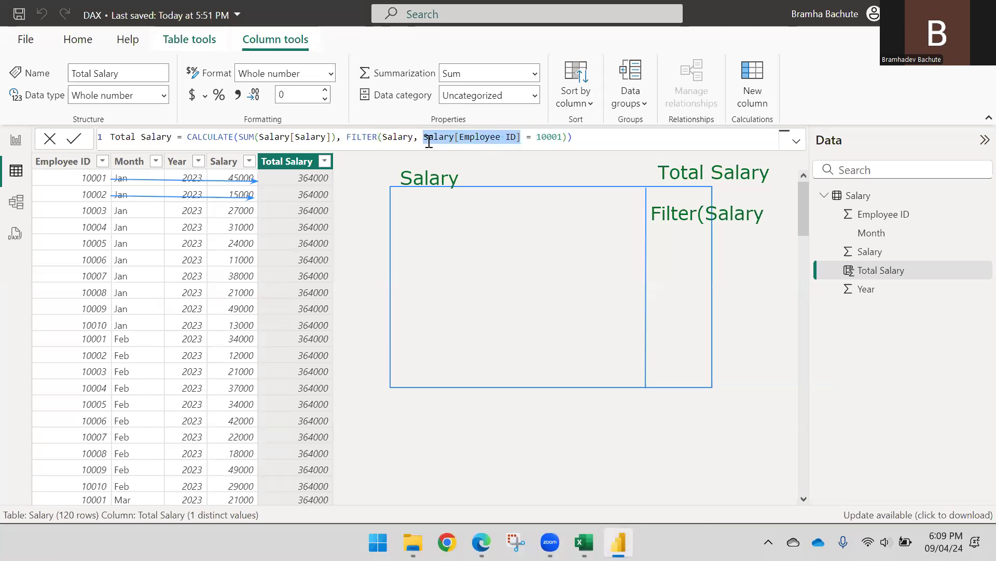
{"action": "left_click_drag", "start_coordinate": [414, 137], "coordinate": [383, 137]}
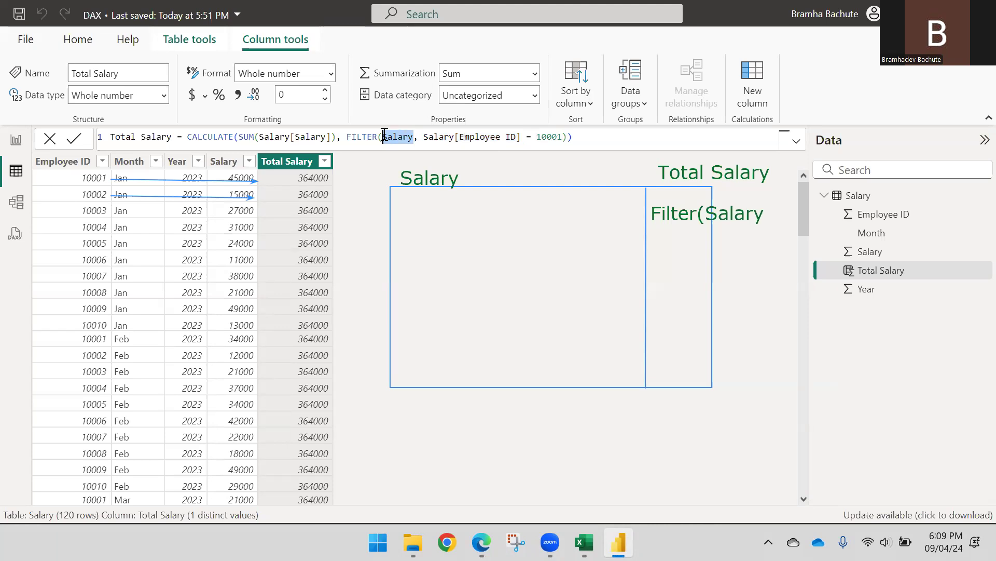
{"action": "left_click", "coordinate": [744, 238]}
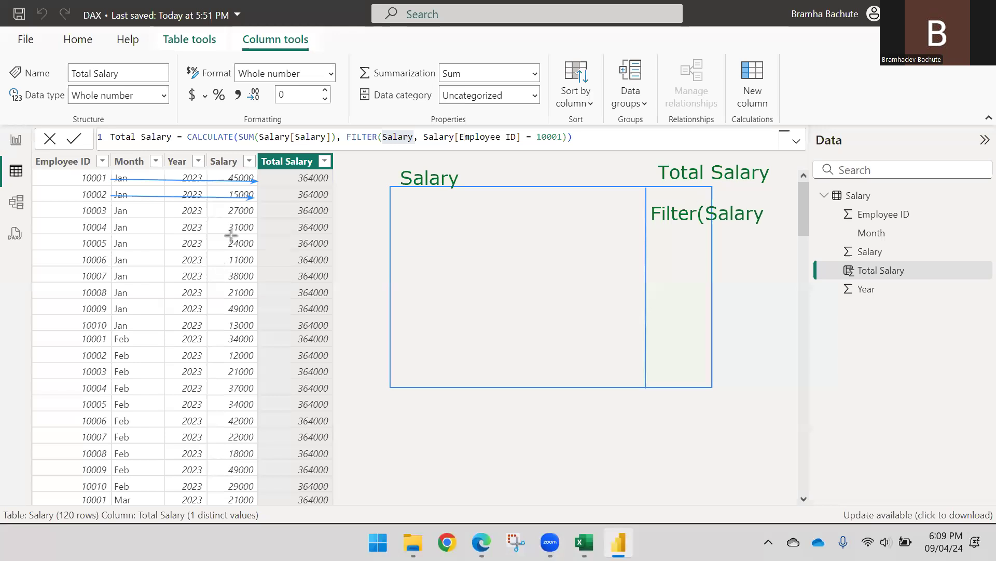
- Frame the word Salary in the Filter annotation and draw an arrow to the hard-coded employee ID in the formula
{"action": "left_click", "coordinate": [705, 203]}
{"action": "left_click_drag", "start_coordinate": [705, 202], "coordinate": [768, 226]}
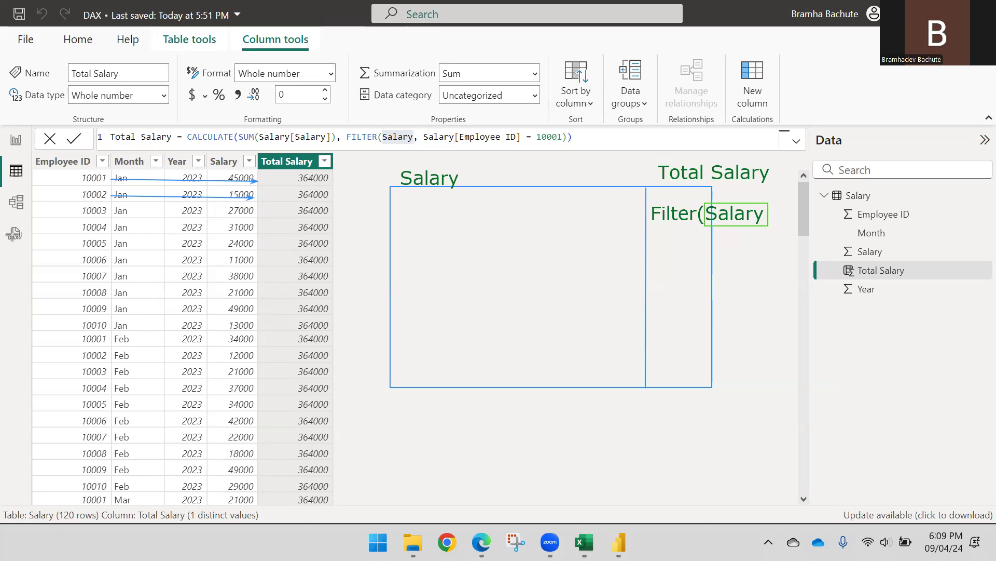
{"action": "left_click_drag", "start_coordinate": [605, 96], "coordinate": [556, 129]}
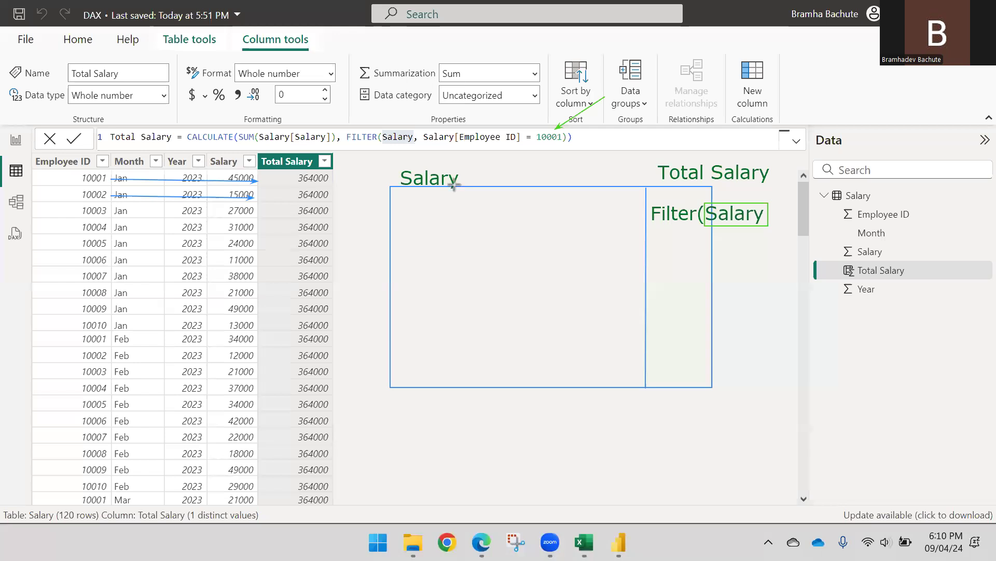
- Draw a vertical divider below the Salary label, plus lines from that column to the Filter annotation and to the formula's employee ID
{"action": "left_click_drag", "start_coordinate": [449, 187], "coordinate": [450, 387]}
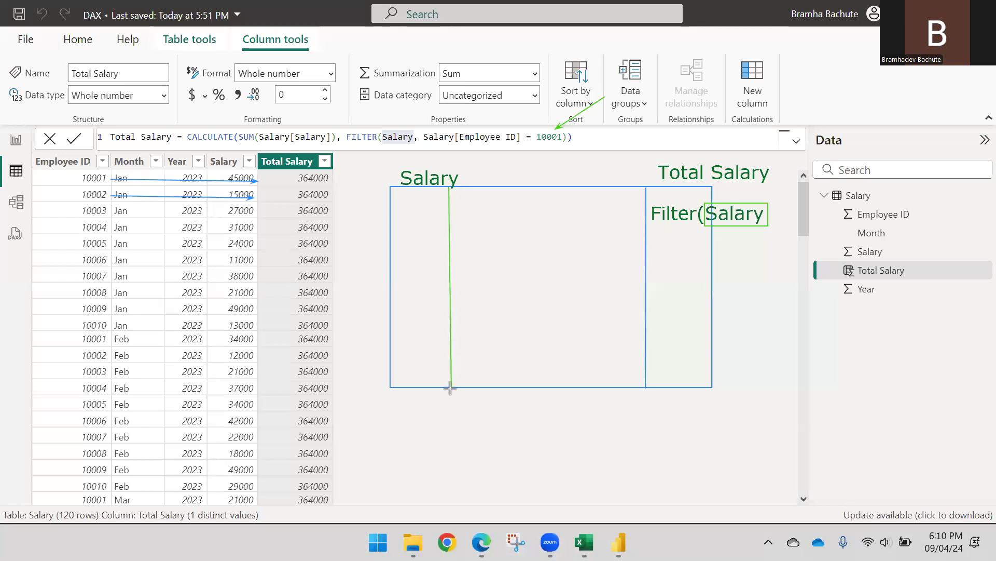
{"action": "left_click_drag", "start_coordinate": [427, 206], "coordinate": [776, 212]}
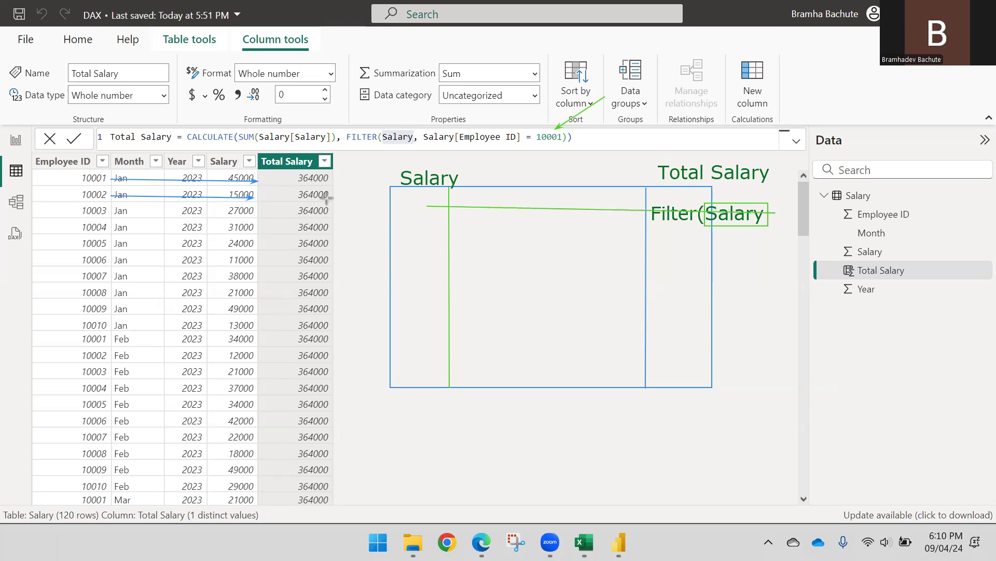
{"action": "left_click_drag", "start_coordinate": [429, 205], "coordinate": [541, 145]}
{"action": "left_click_drag", "start_coordinate": [427, 206], "coordinate": [540, 141]}
- Erase all annotations, including the sketched table, its labels and the arrows over the formula and data rows
{"action": "left_click", "coordinate": [13, 175]}
{"action": "mouse_move", "coordinate": [455, 166]}
{"action": "left_mouse_down"}
{"action": "mouse_move", "coordinate": [814, 189]}
{"action": "mouse_move", "coordinate": [448, 192]}
{"action": "left_mouse_up"}
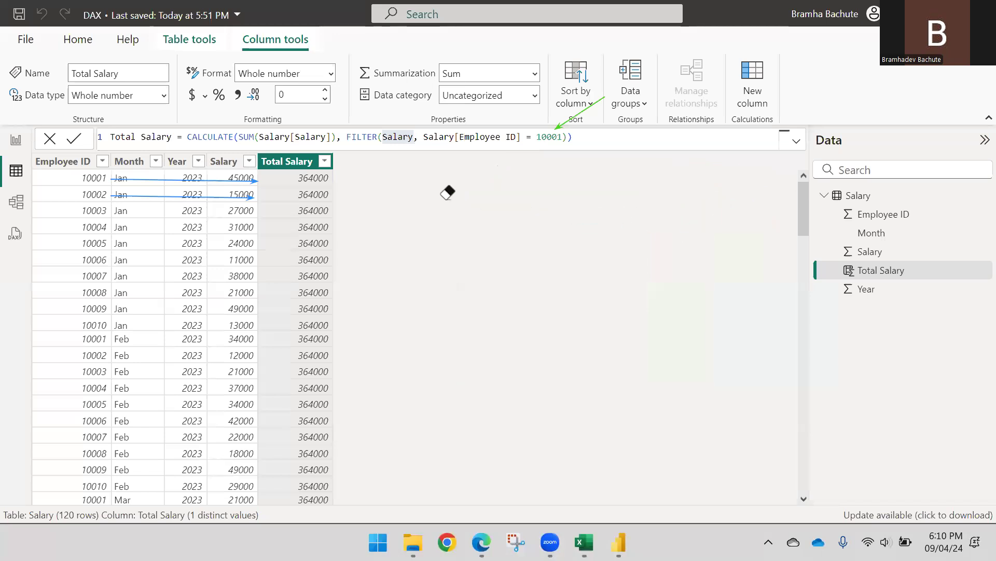
{"action": "mouse_move", "coordinate": [600, 105]}
{"action": "left_mouse_down"}
{"action": "mouse_move", "coordinate": [256, 194]}
{"action": "mouse_move", "coordinate": [178, 185]}
{"action": "left_mouse_up"}
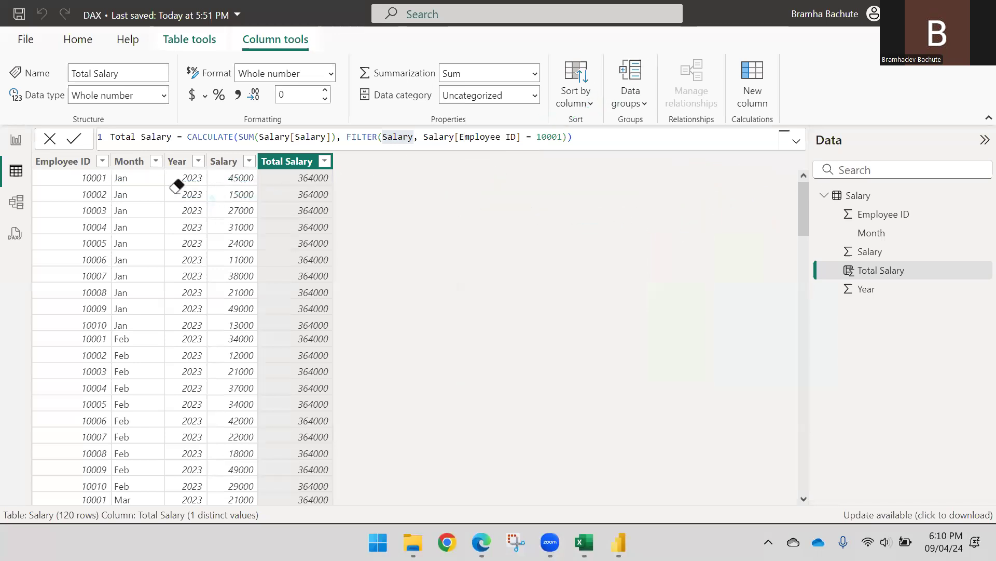
{"action": "left_click", "coordinate": [49, 173]}
- Replace the hard-coded employee ID in the FILTER condition with EARLIER(Salary[Employee ID])
{"action": "triple_click", "coordinate": [549, 143]}
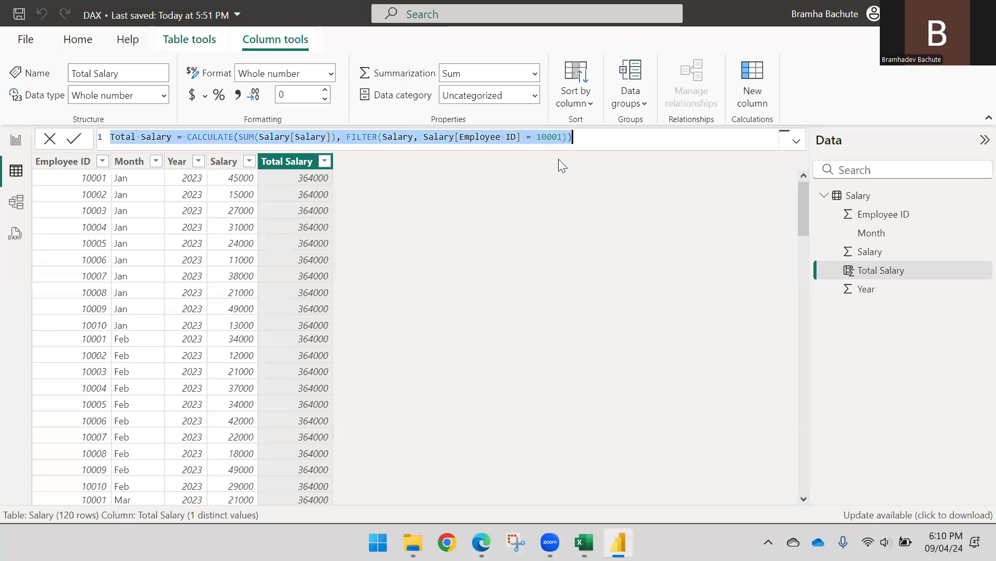
{"action": "double_click", "coordinate": [546, 141]}
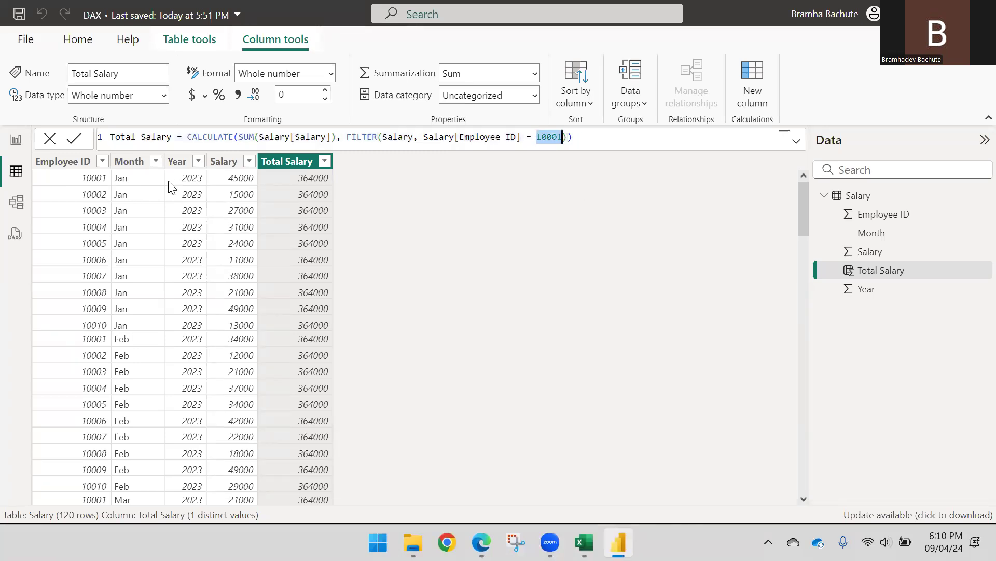
{"action": "key", "text": "BackSpace"}
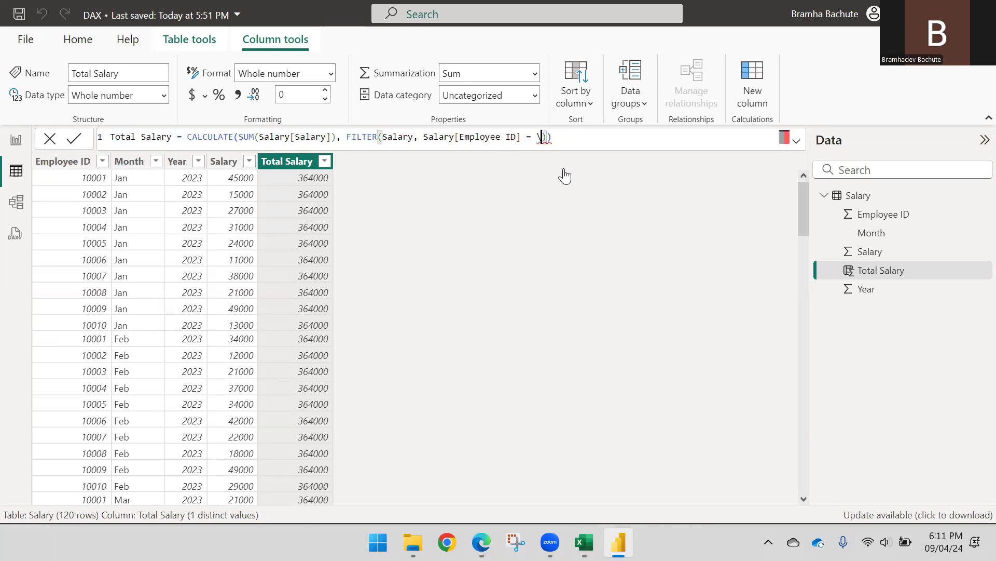
{"action": "type", "text": "Ear"}
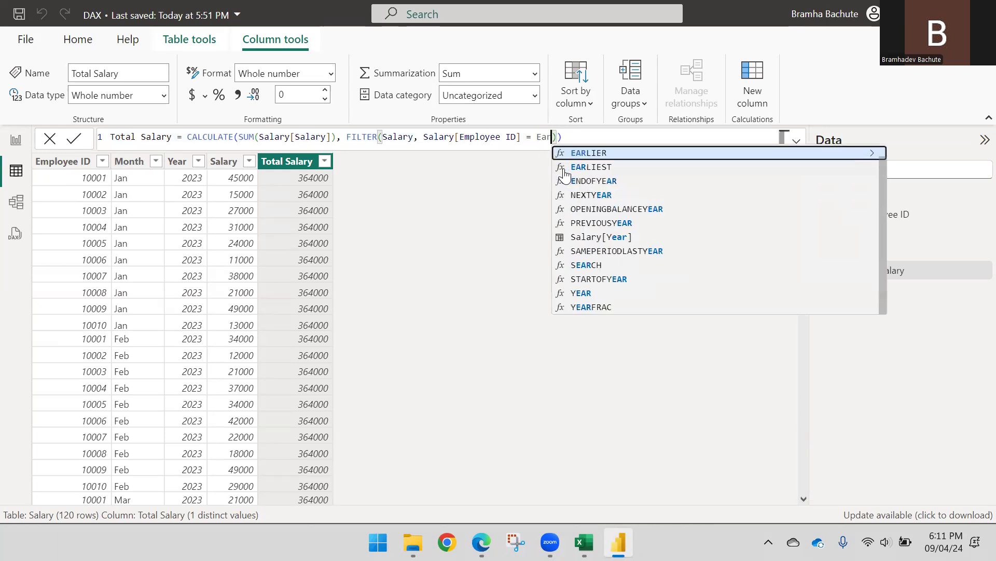
{"action": "key", "text": "Tab"}
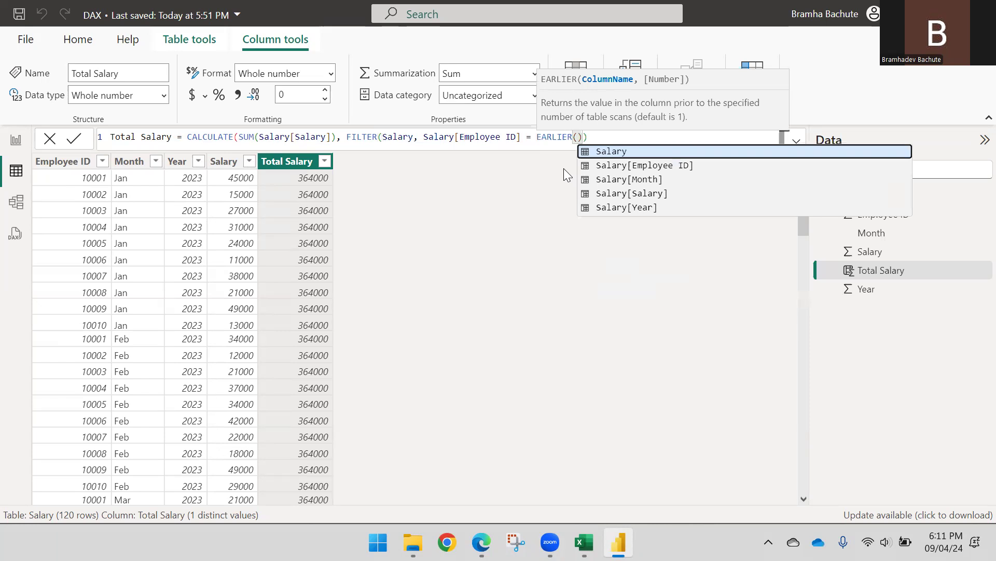
{"action": "key", "text": "Down"}
{"action": "key", "text": "Tab"}
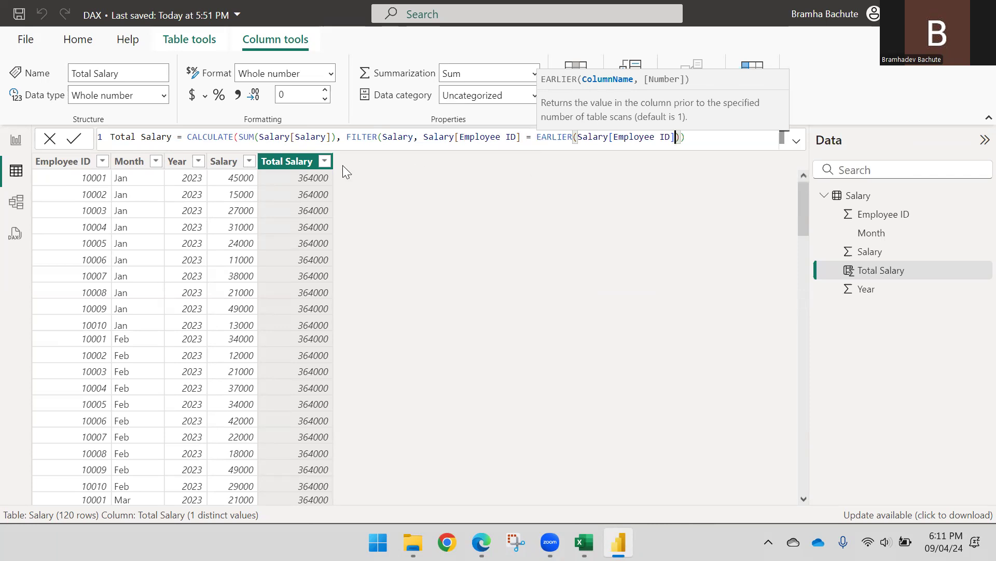
- Complete the closing parentheses after the EARLIER column argument and commit the Total Salary formula
{"action": "left_click_drag", "start_coordinate": [382, 138], "coordinate": [414, 138]}
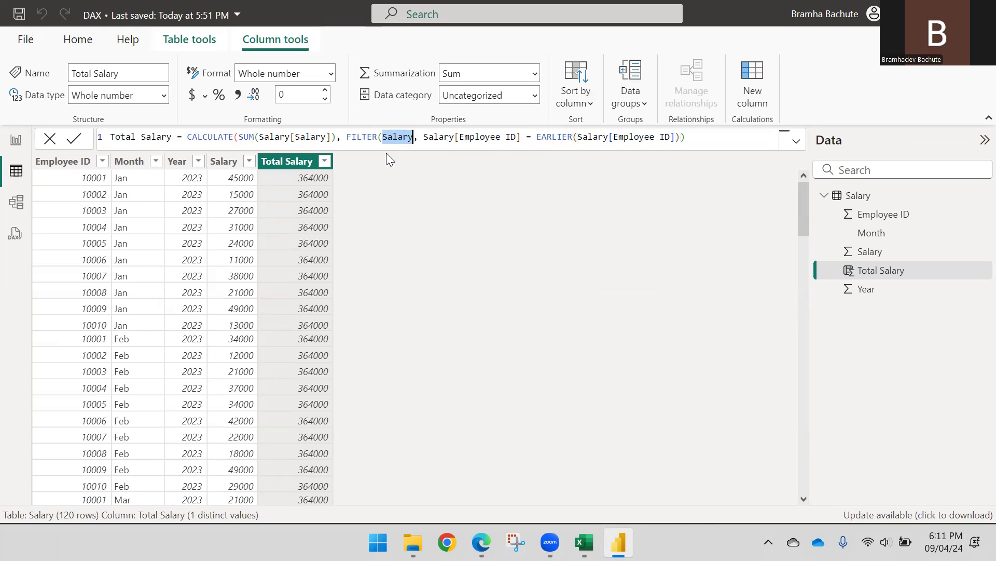
{"action": "left_click_drag", "start_coordinate": [536, 138], "coordinate": [681, 138]}
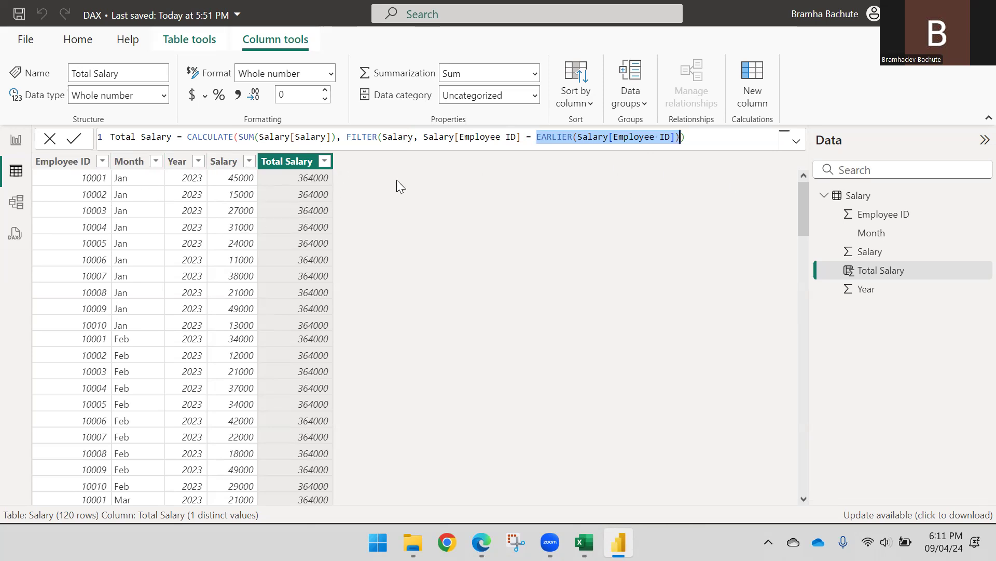
{"action": "left_click", "coordinate": [676, 138]}
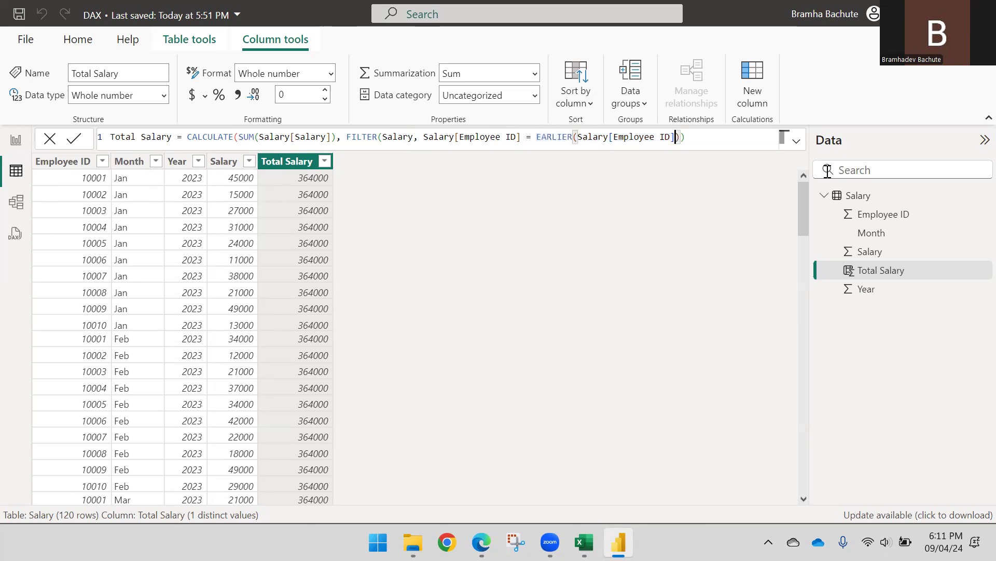
{"action": "type", "text": ","}
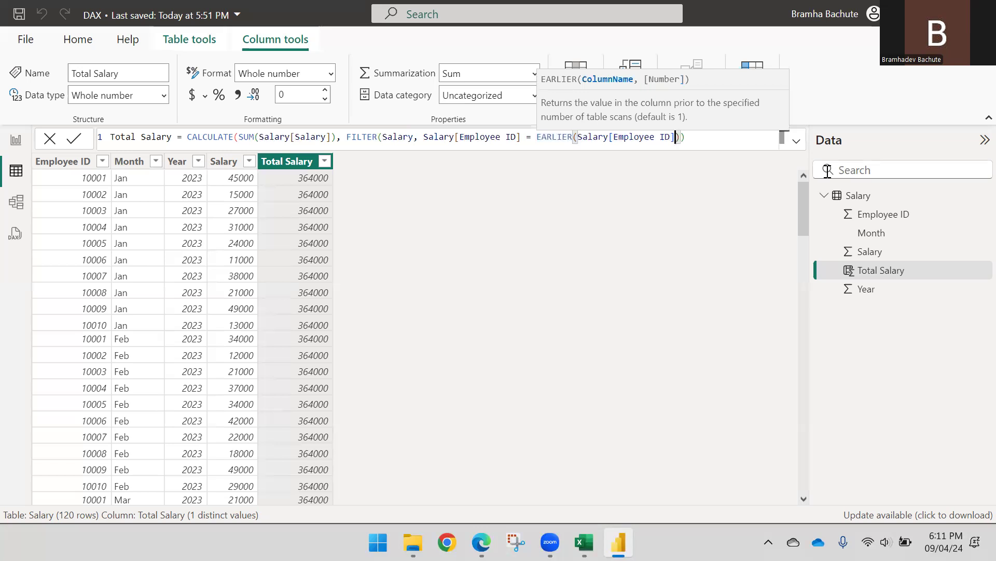
{"action": "type", "text": ")"}
{"action": "left_click", "coordinate": [827, 171]}
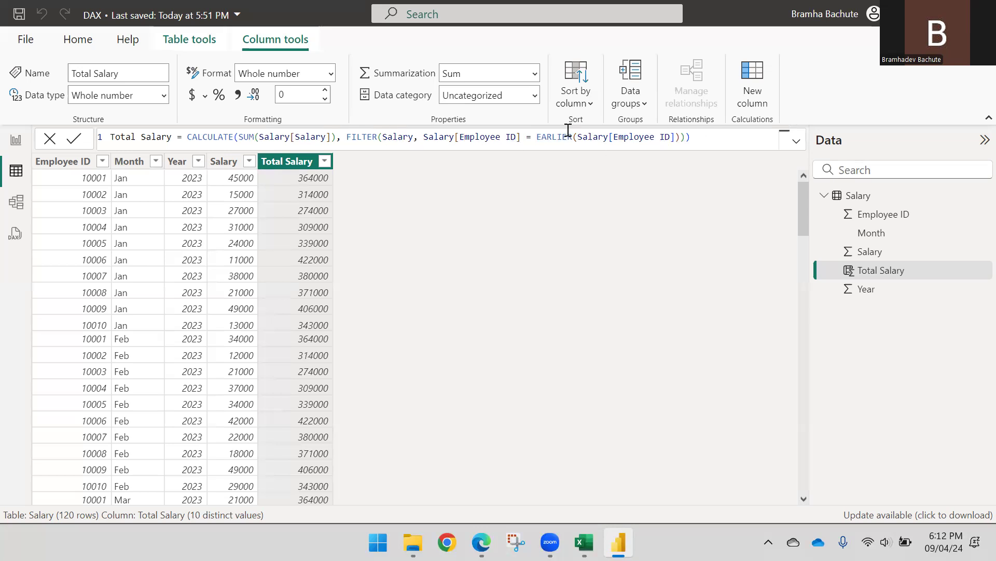
- Examine the EARLIER expression alongside the second row's Employee ID and Total Salary
{"action": "left_click_drag", "start_coordinate": [537, 137], "coordinate": [680, 137]}
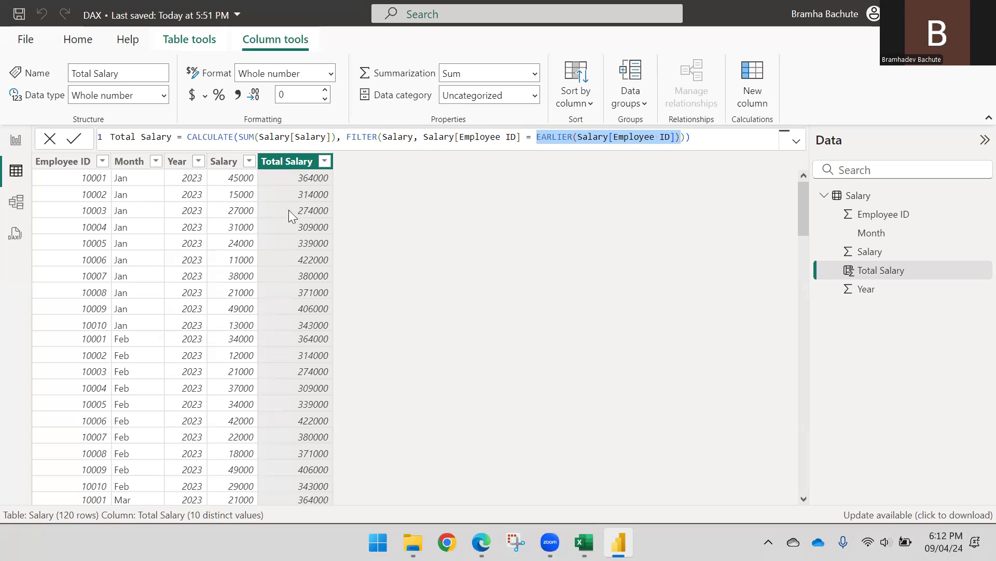
{"action": "left_click", "coordinate": [79, 196]}
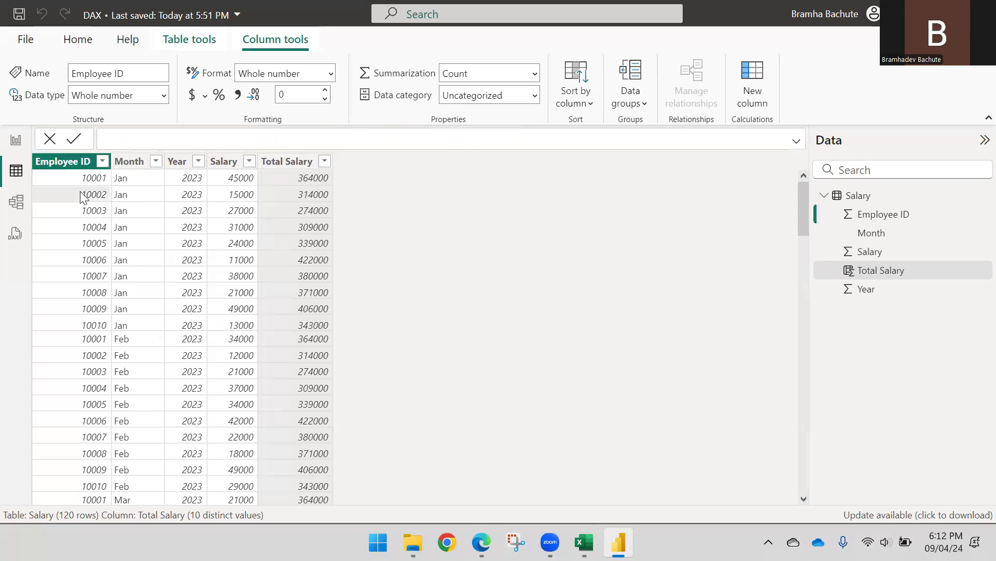
{"action": "left_click", "coordinate": [301, 198]}
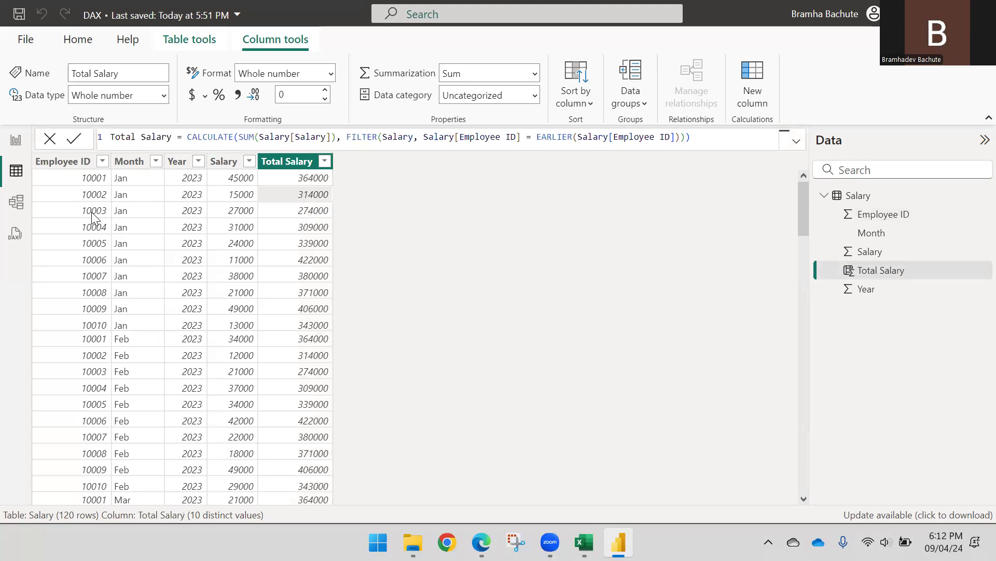
- Compare the third row's Total Salary in Power BI with the first three SUMIF totals in the Excel sheet, then select the Total Salary column
{"action": "left_click", "coordinate": [78, 210]}
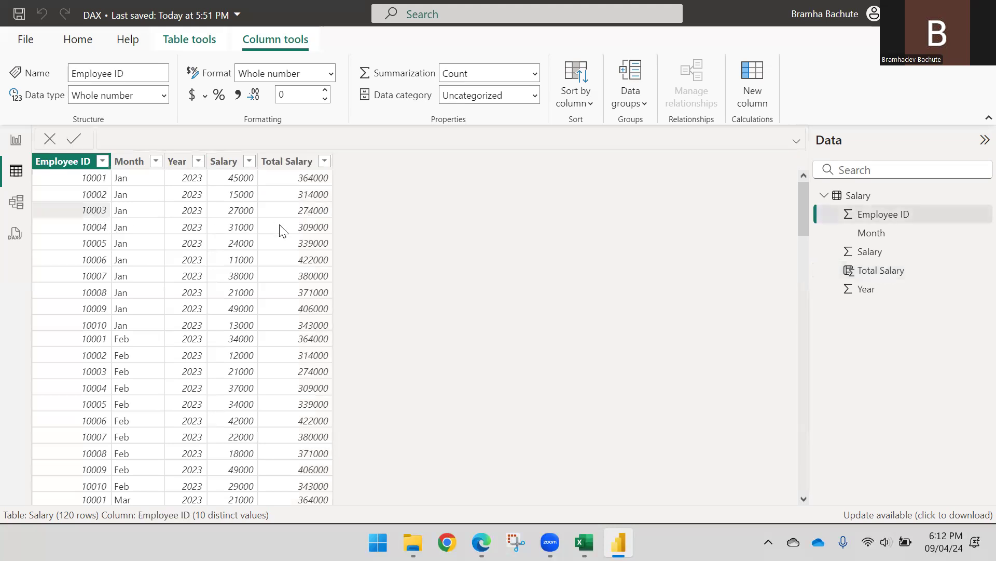
{"action": "left_click", "coordinate": [301, 210]}
{"action": "left_click", "coordinate": [585, 542]}
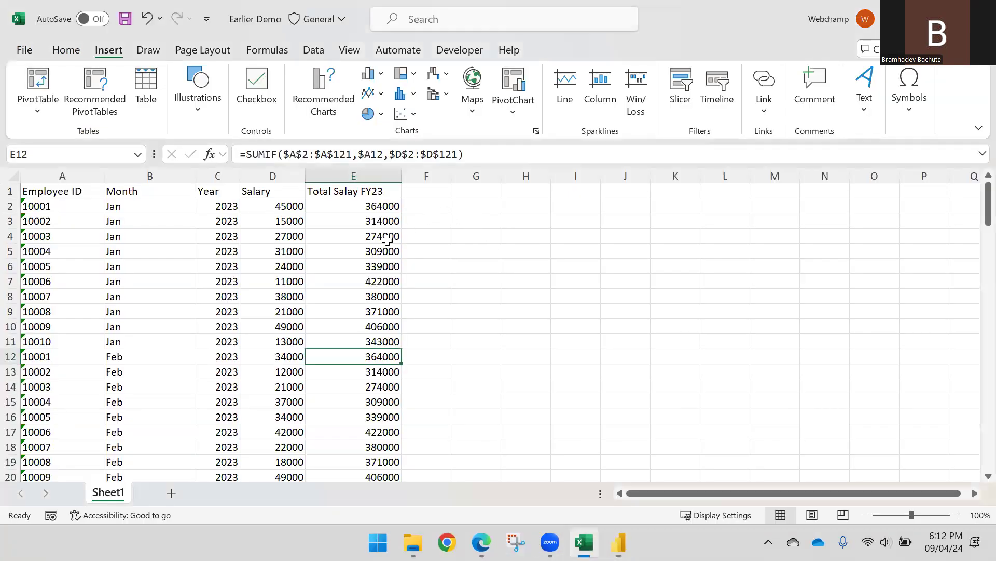
{"action": "left_click_drag", "start_coordinate": [378, 206], "coordinate": [377, 238]}
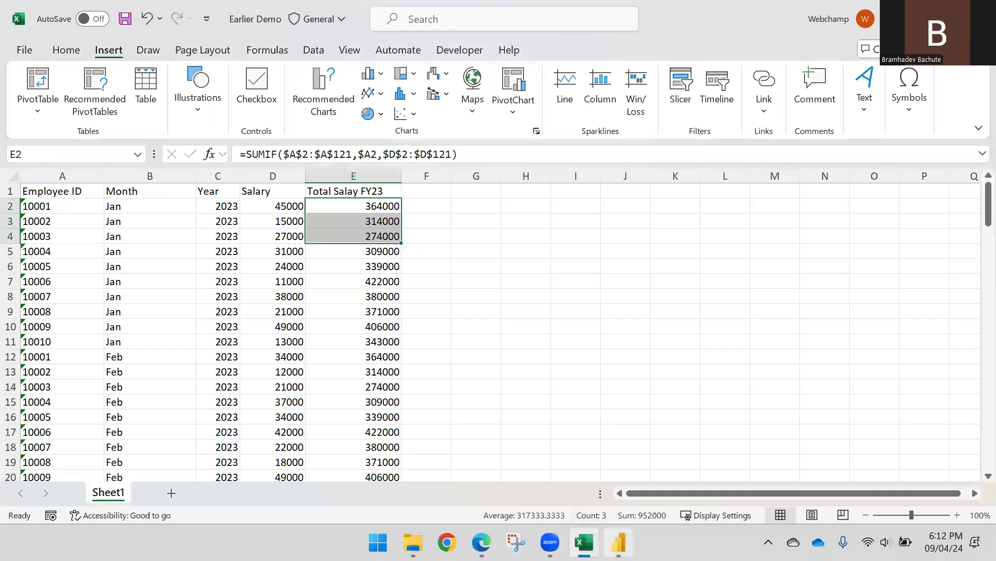
{"action": "key", "text": "alt+Tab"}
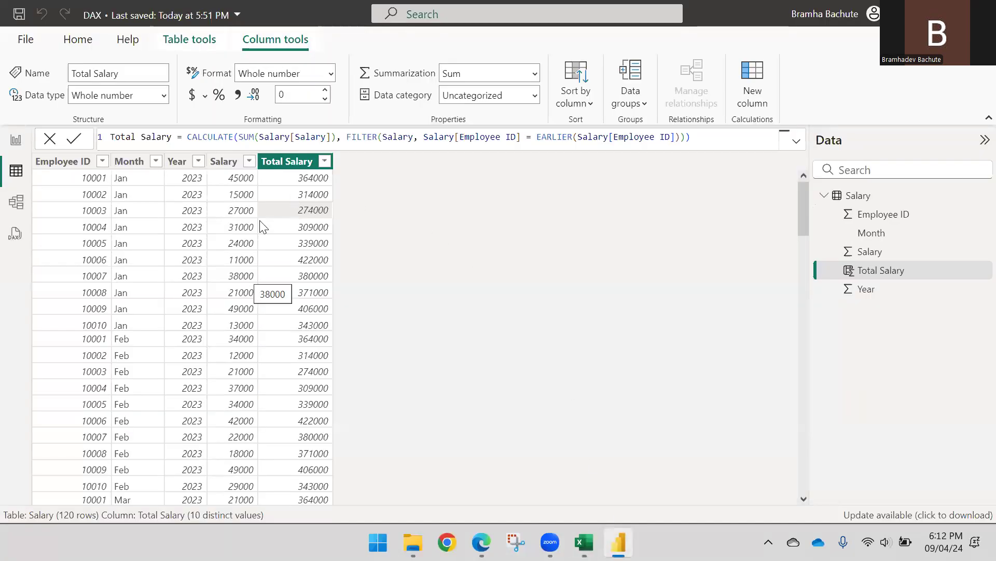
{"action": "left_click", "coordinate": [282, 161]}
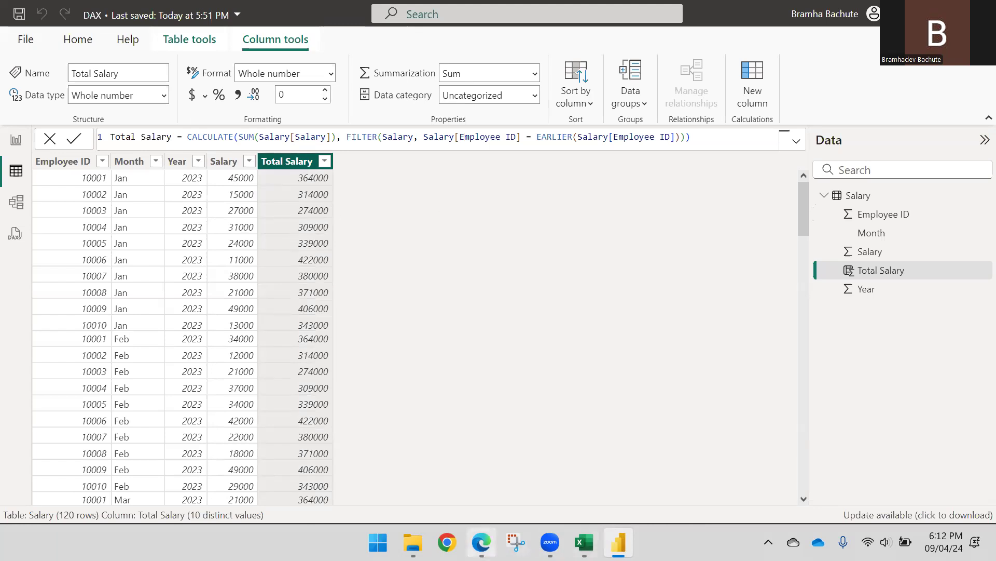
- Switch to the EARLIER documentation in Edge and highlight its definition and the sentence on using it for nested calculations
{"action": "left_click", "coordinate": [482, 542]}
{"action": "scroll", "coordinate": [786, 292], "scroll_direction": "down", "scroll_amount": 1}
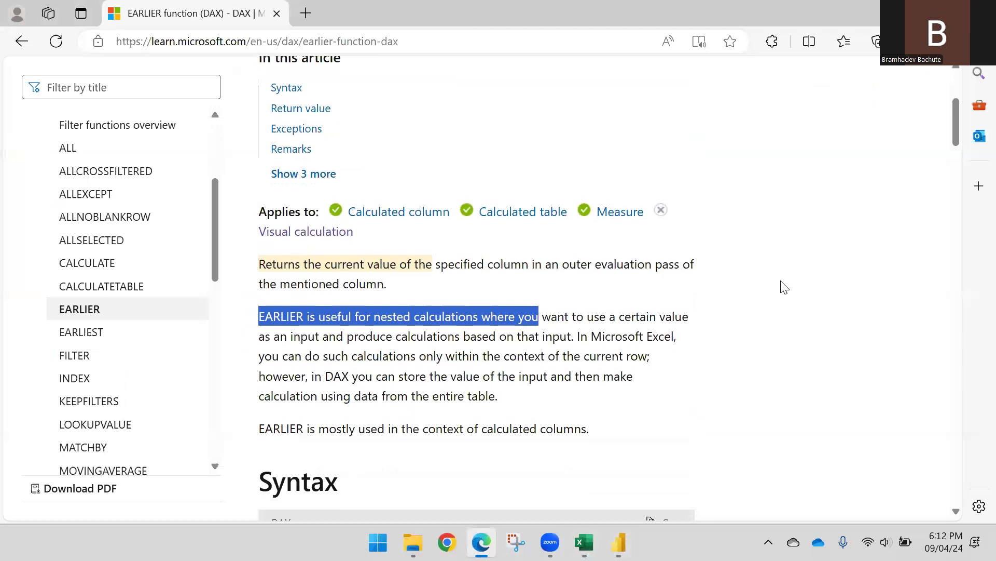
{"action": "left_click", "coordinate": [366, 265]}
{"action": "left_click_drag", "start_coordinate": [299, 268], "coordinate": [656, 289]}
{"action": "left_click", "coordinate": [445, 296]}
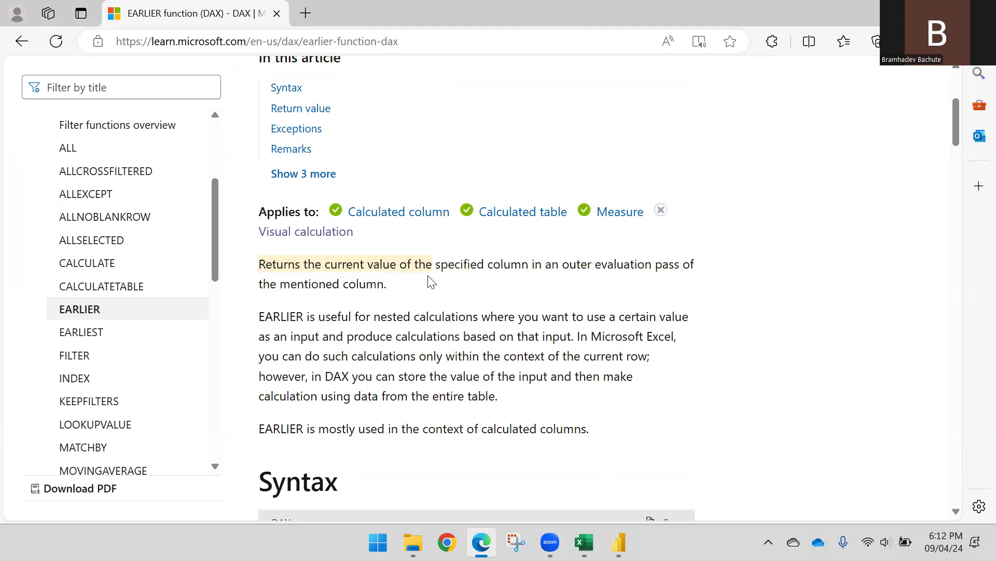
{"action": "scroll", "coordinate": [415, 270], "scroll_direction": "down", "scroll_amount": 1}
{"action": "left_click_drag", "start_coordinate": [261, 185], "coordinate": [410, 210]}
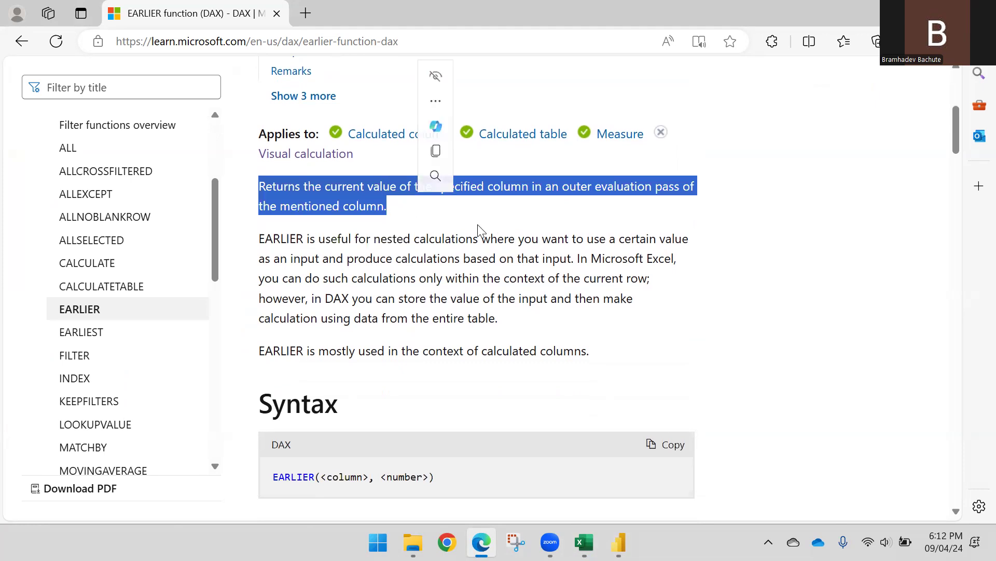
{"action": "left_click_drag", "start_coordinate": [259, 238], "coordinate": [628, 243]}
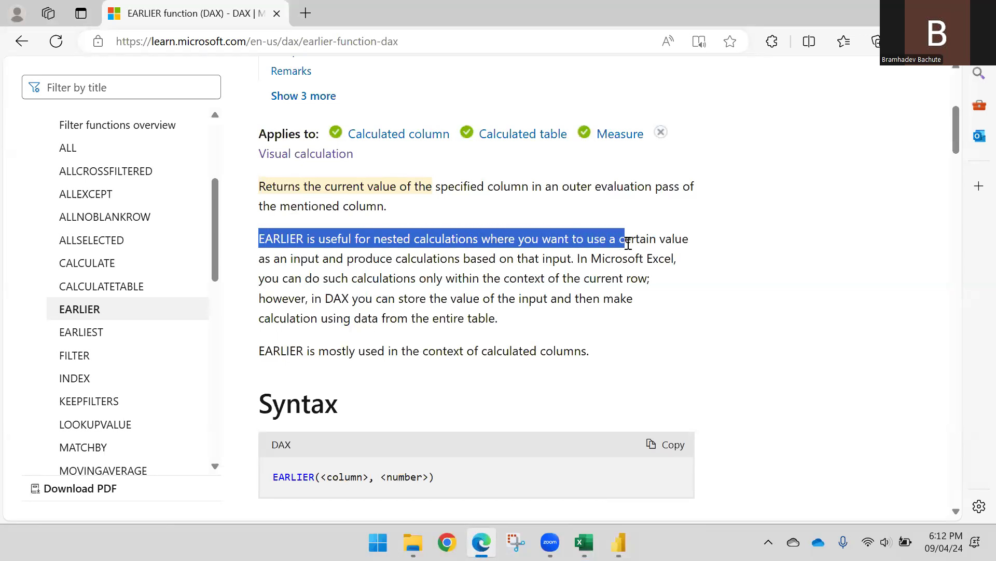
{"action": "left_click_drag", "start_coordinate": [629, 243], "coordinate": [576, 257]}
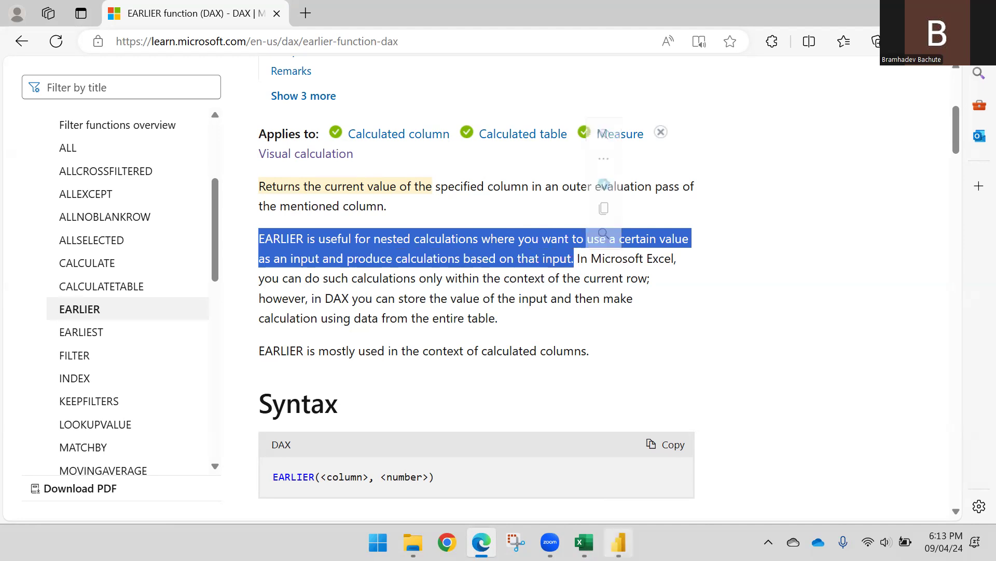
- Check the EARLIER formula in Power BI against the documentation's highlighted sentence about Excel calculating only within the current row's context
{"action": "key", "text": "alt+Tab"}
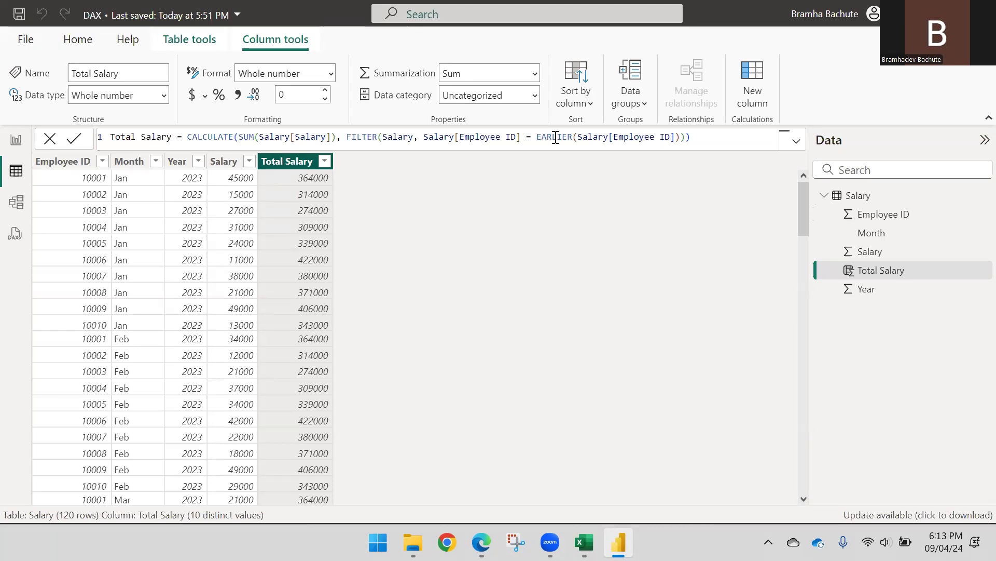
{"action": "left_click", "coordinate": [481, 543]}
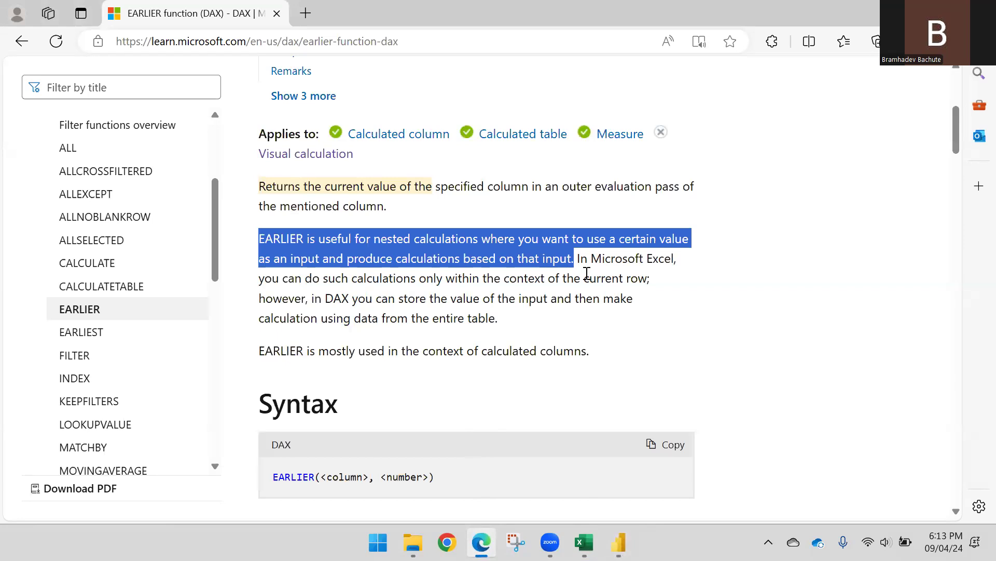
{"action": "left_click_drag", "start_coordinate": [580, 258], "coordinate": [653, 289]}
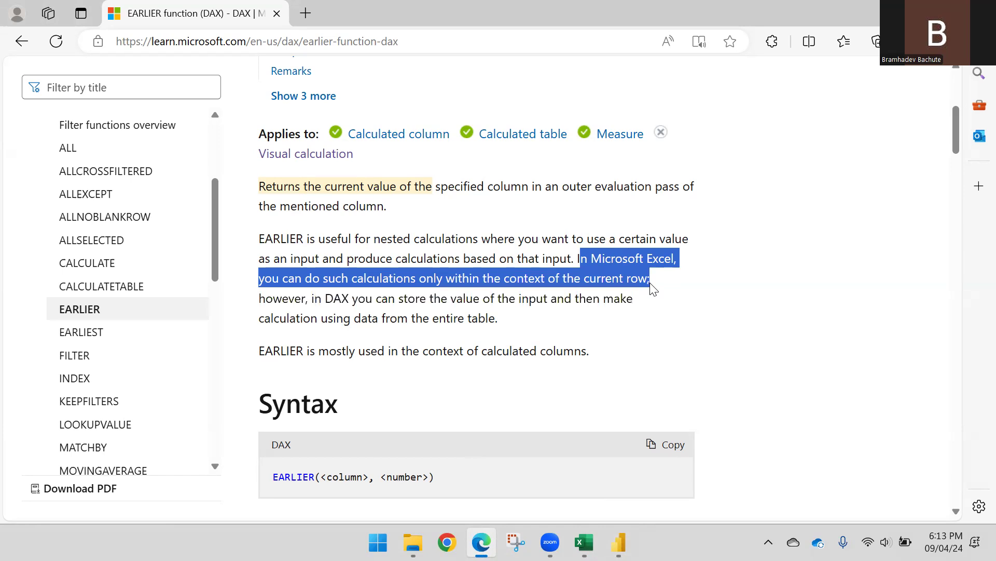
{"action": "key", "text": "alt+Tab"}
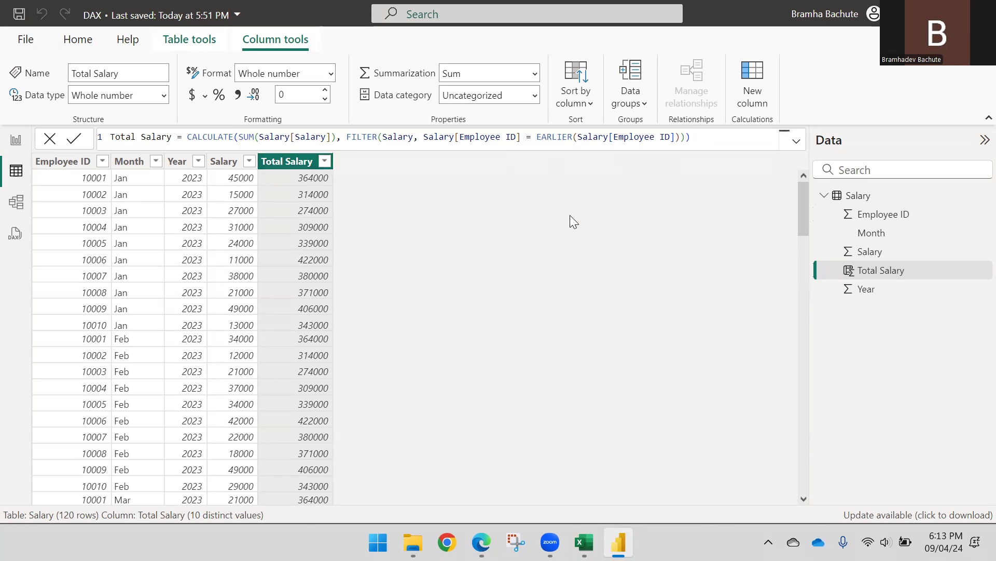
- Open the EARLIEST function's documentation page in Edge and examine its description, syntax and parameters
{"action": "mouse_move", "coordinate": [482, 542]}
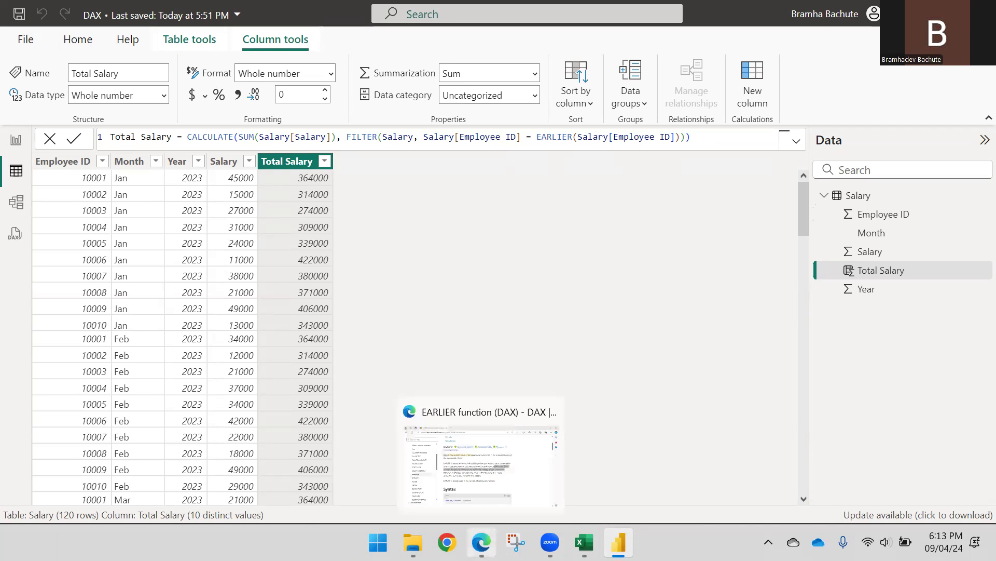
{"action": "left_click", "coordinate": [467, 462]}
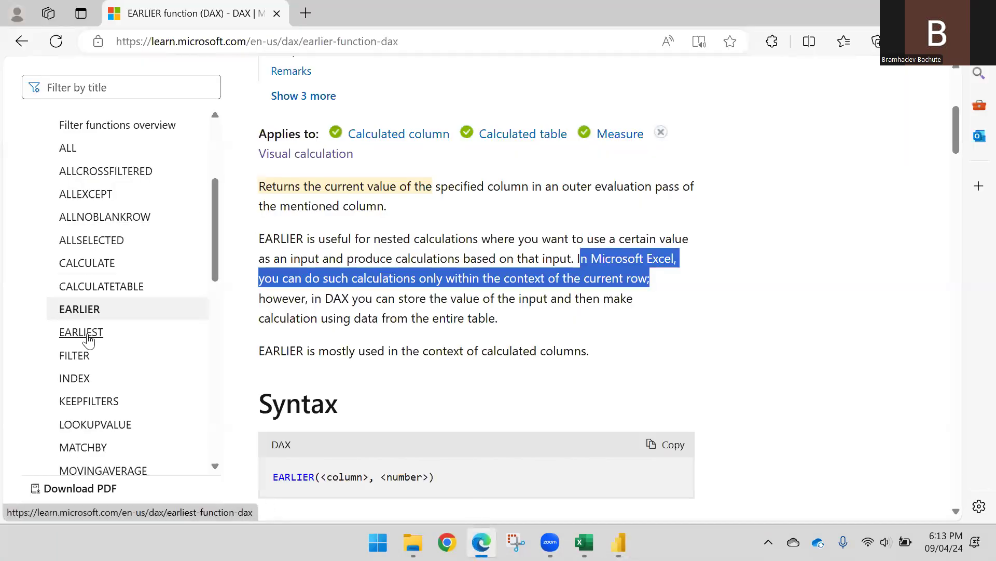
{"action": "left_click", "coordinate": [167, 310]}
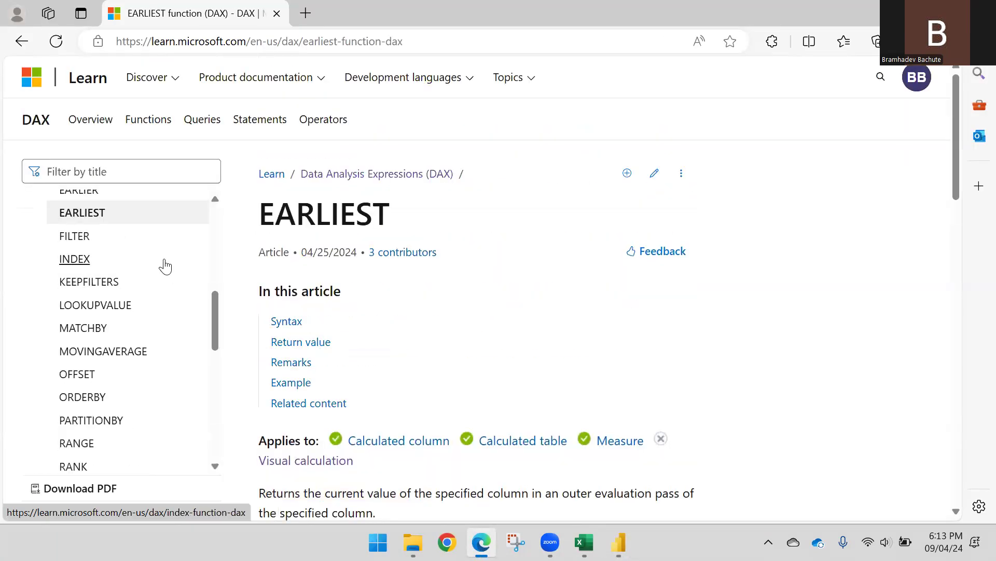
{"action": "scroll", "coordinate": [452, 200], "scroll_direction": "down", "scroll_amount": 6}
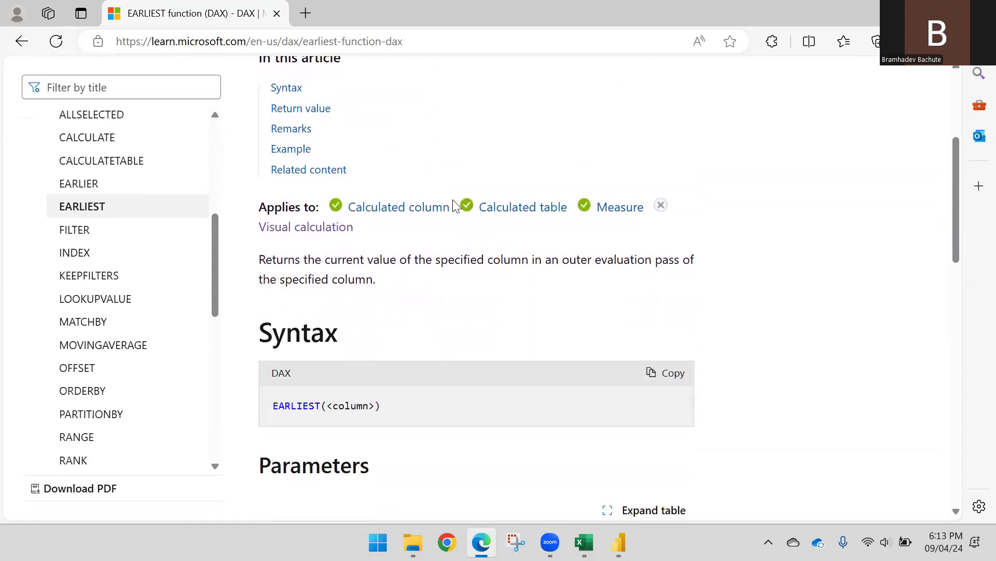
{"action": "scroll", "coordinate": [118, 352], "scroll_direction": "up", "scroll_amount": 2}
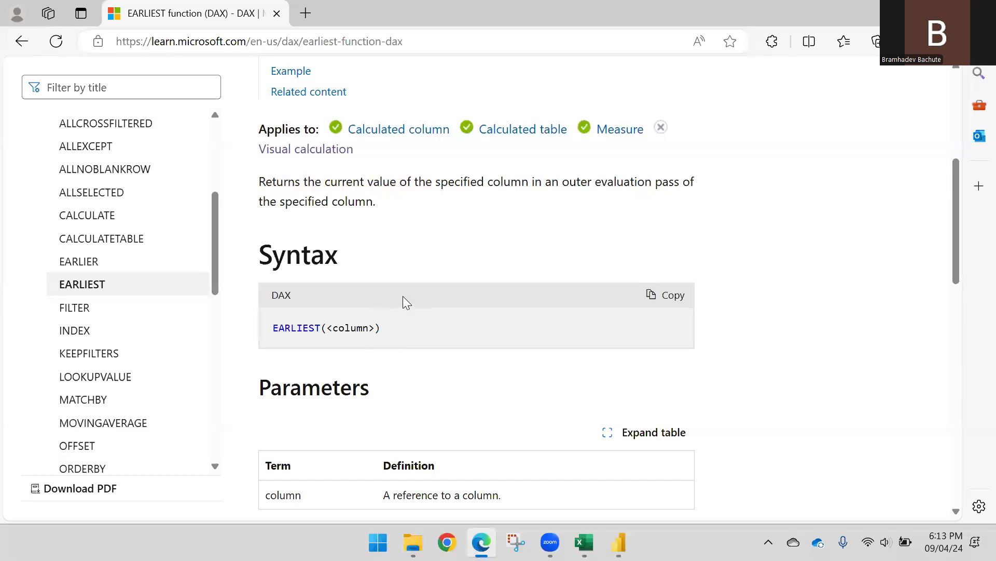
{"action": "scroll", "coordinate": [402, 303], "scroll_direction": "down", "scroll_amount": 2}
{"action": "scroll", "coordinate": [342, 278], "scroll_direction": "up", "scroll_amount": 2}
- In Power BI, replace EARLIER with EARLIEST in the Total Salary formula's FILTER condition and commit it
{"action": "mouse_move", "coordinate": [619, 543]}
{"action": "left_click", "coordinate": [614, 478]}
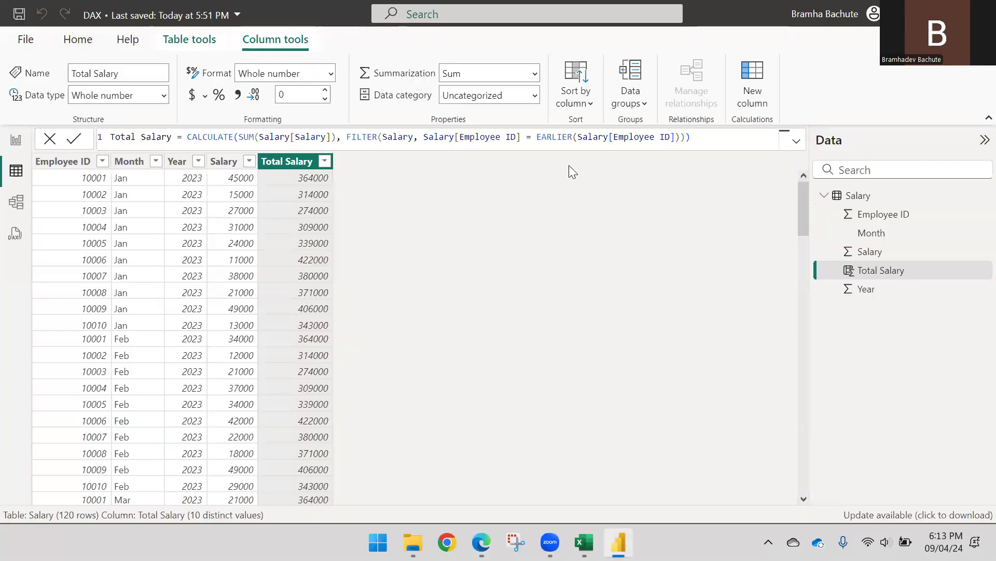
{"action": "double_click", "coordinate": [554, 137]}
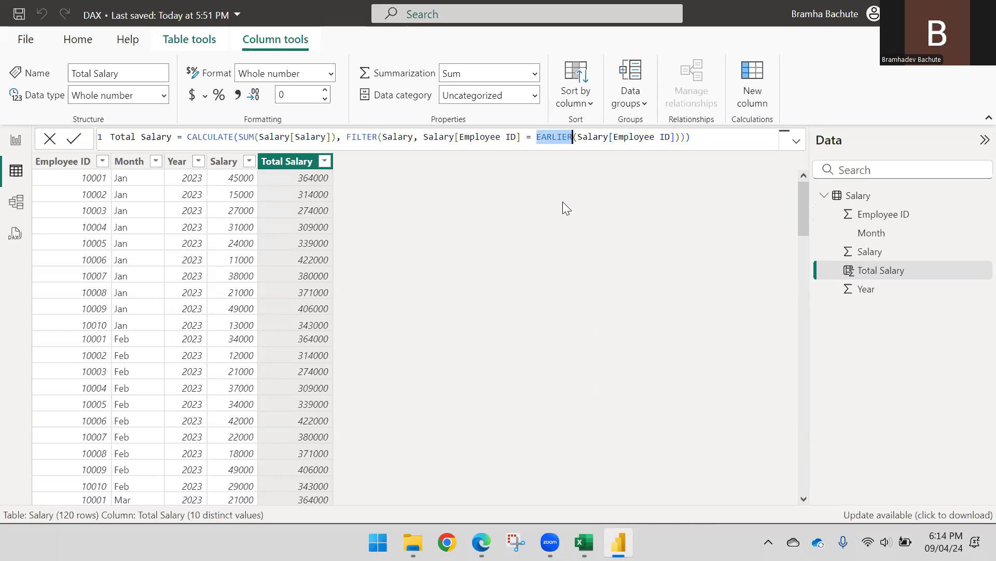
{"action": "type", "text": "Ear"}
{"action": "key", "text": "Down"}
{"action": "key", "text": "Down"}
{"action": "key", "text": "Down"}
{"action": "key", "text": "Tab"}
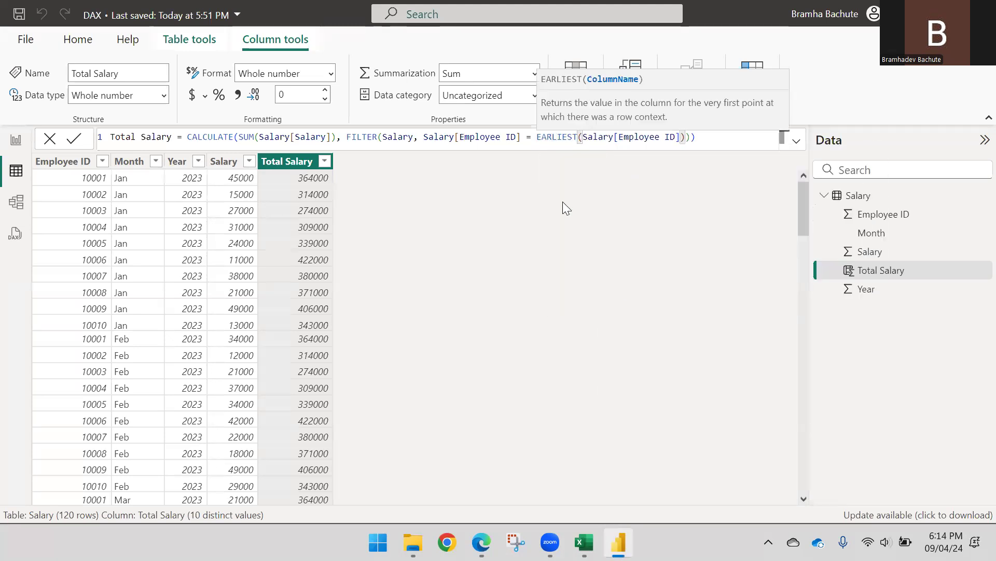
{"action": "key", "text": "Return"}
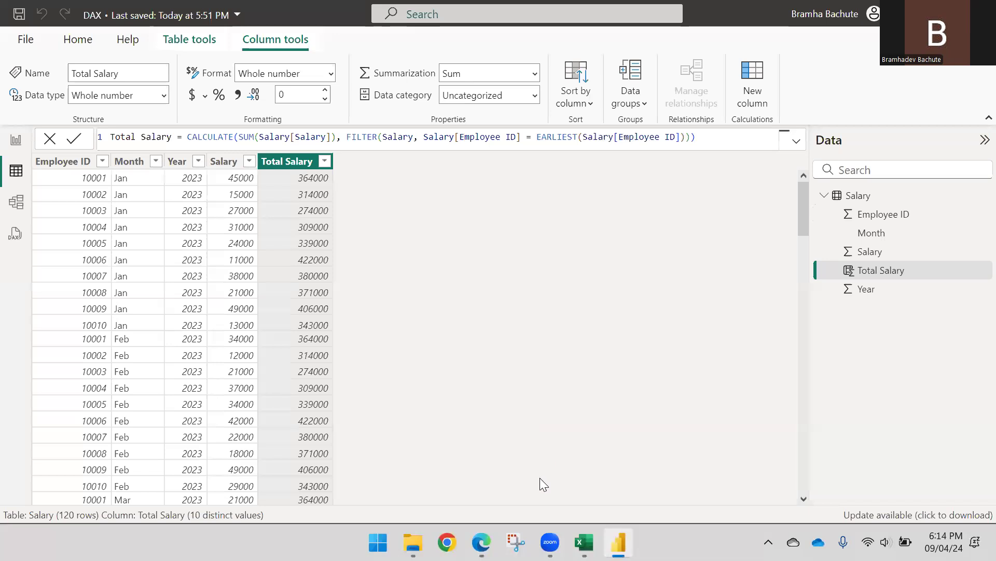
- Switch to Edge and reopen the EARLIER documentation page to review its description
{"action": "left_click", "coordinate": [481, 538]}
{"action": "left_click", "coordinate": [145, 264]}
{"action": "scroll", "coordinate": [457, 257], "scroll_direction": "down", "scroll_amount": 3}
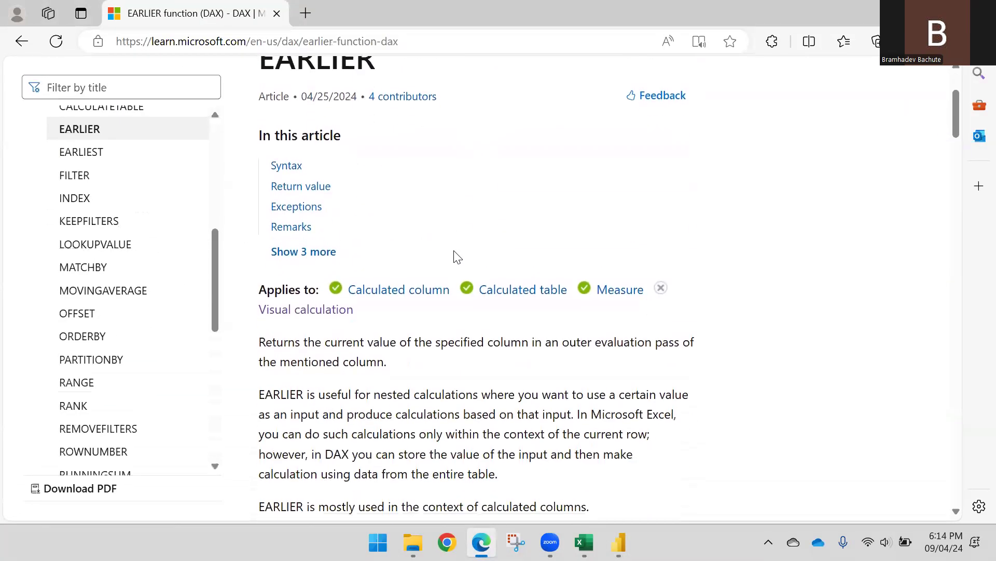
{"action": "scroll", "coordinate": [456, 257], "scroll_direction": "down", "scroll_amount": 2}
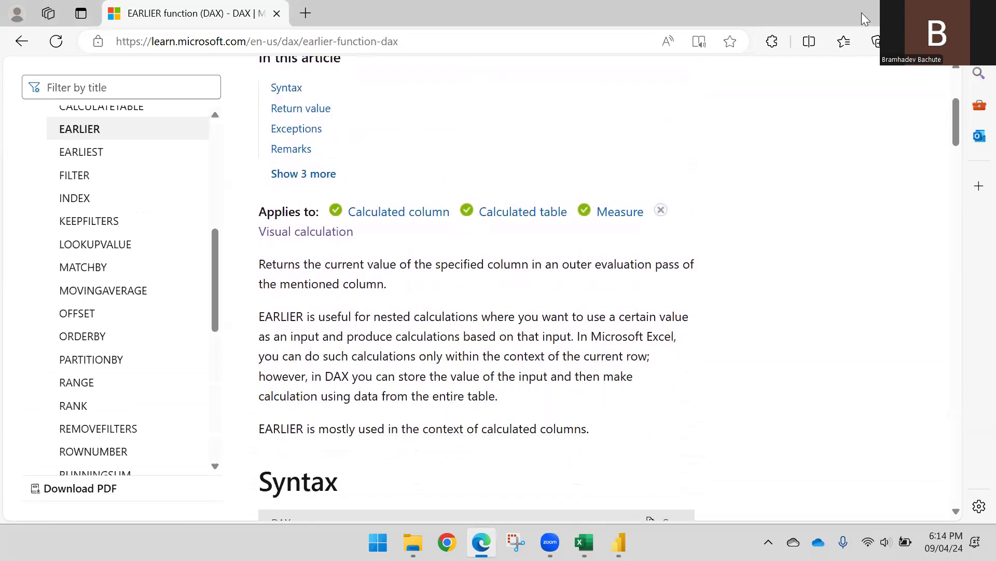